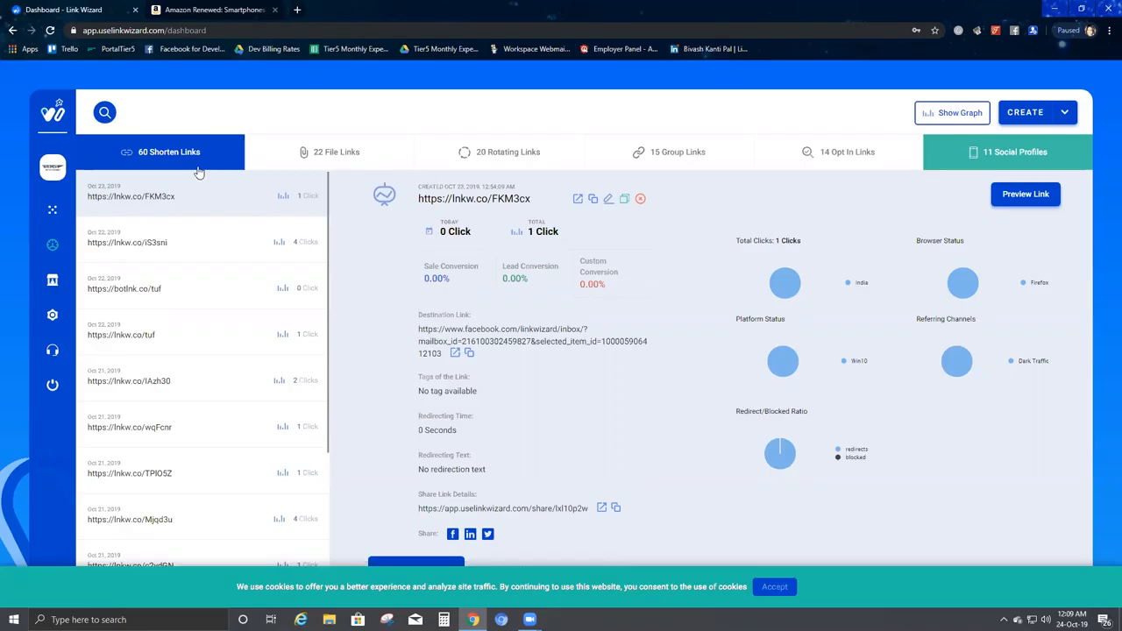
Start a new shortened link and paste the address of the Amazon Renewed smartphones page as the actual URL.
{"action": "left_click", "coordinate": [1065, 112]}
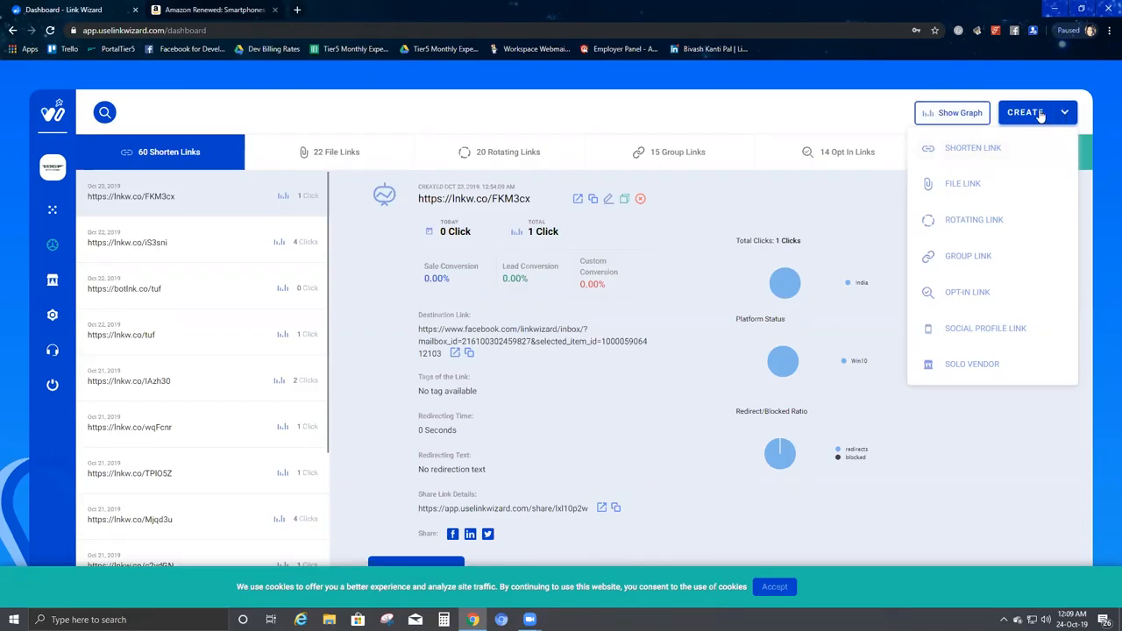
{"action": "left_click", "coordinate": [969, 151]}
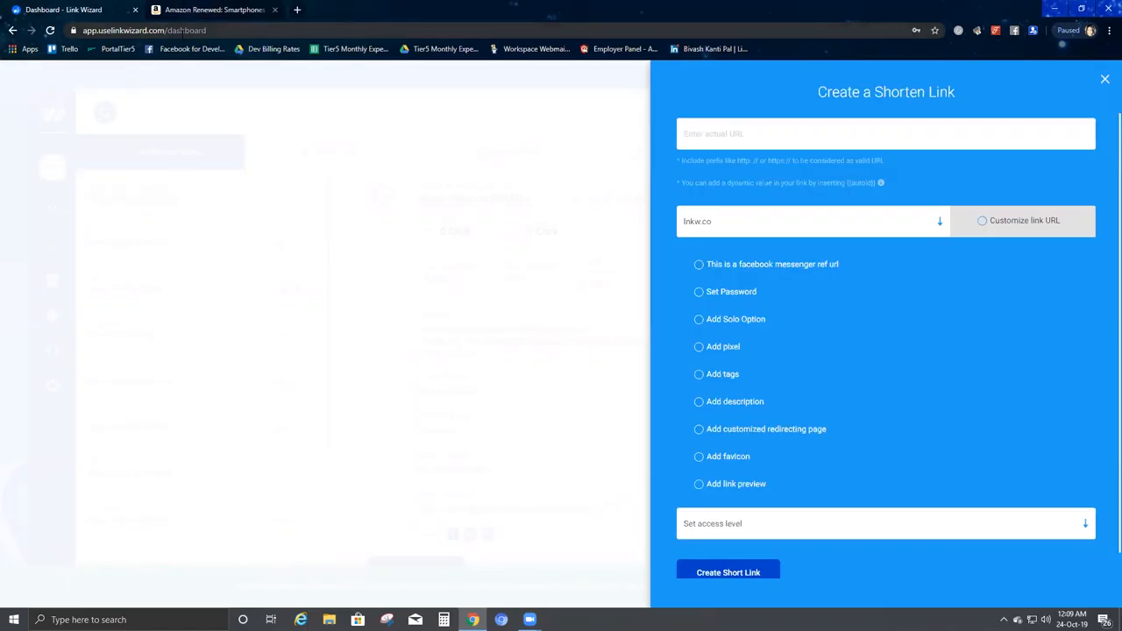
{"action": "left_click", "coordinate": [204, 11]}
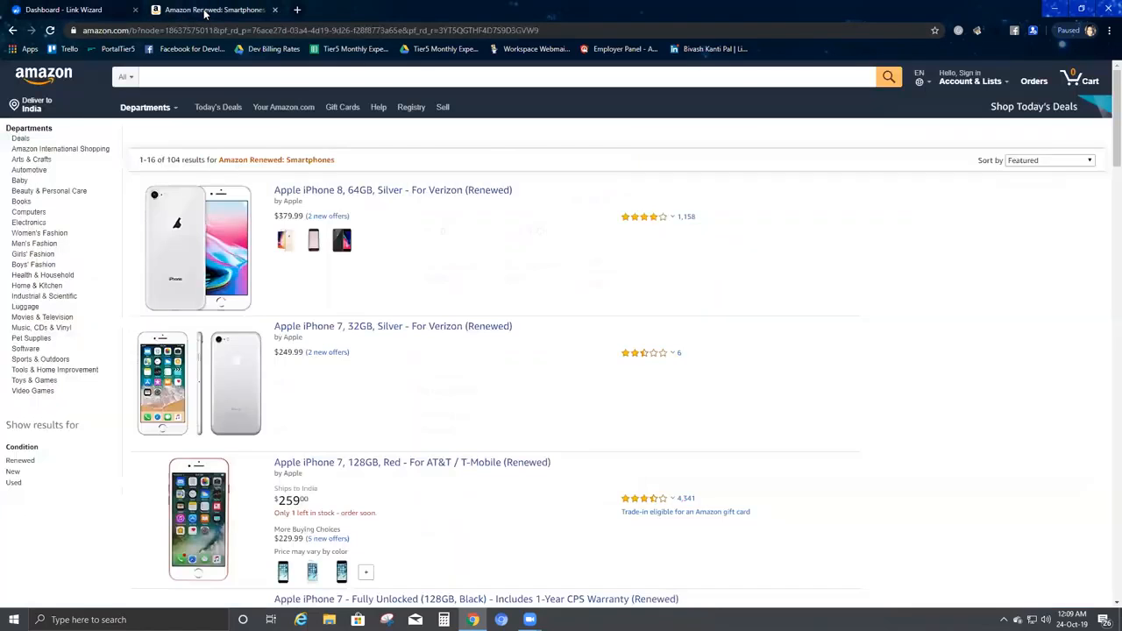
{"action": "left_click", "coordinate": [260, 31]}
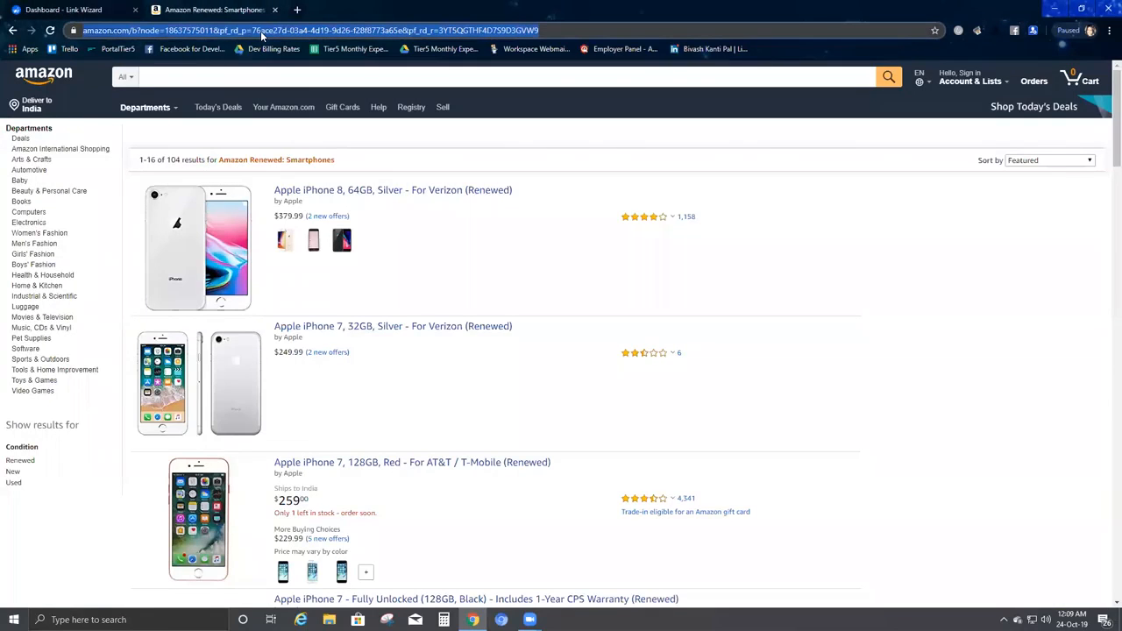
{"action": "left_click", "coordinate": [97, 12]}
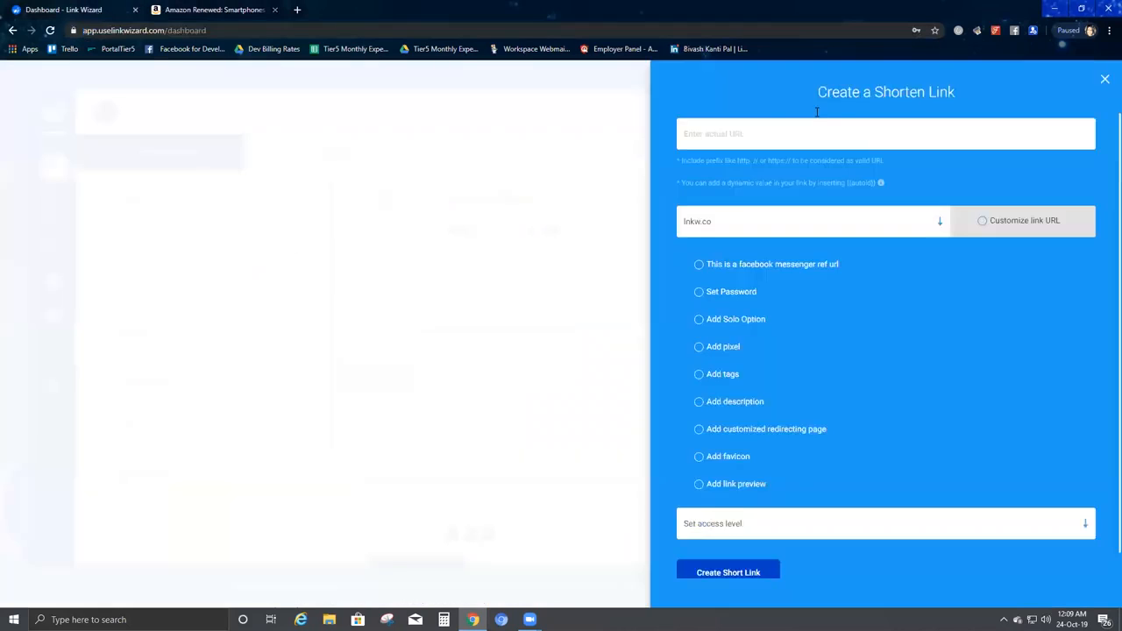
{"action": "left_click", "coordinate": [763, 133]}
{"action": "key", "text": "ctrl+v"}
{"action": "key", "text": "Tab"}
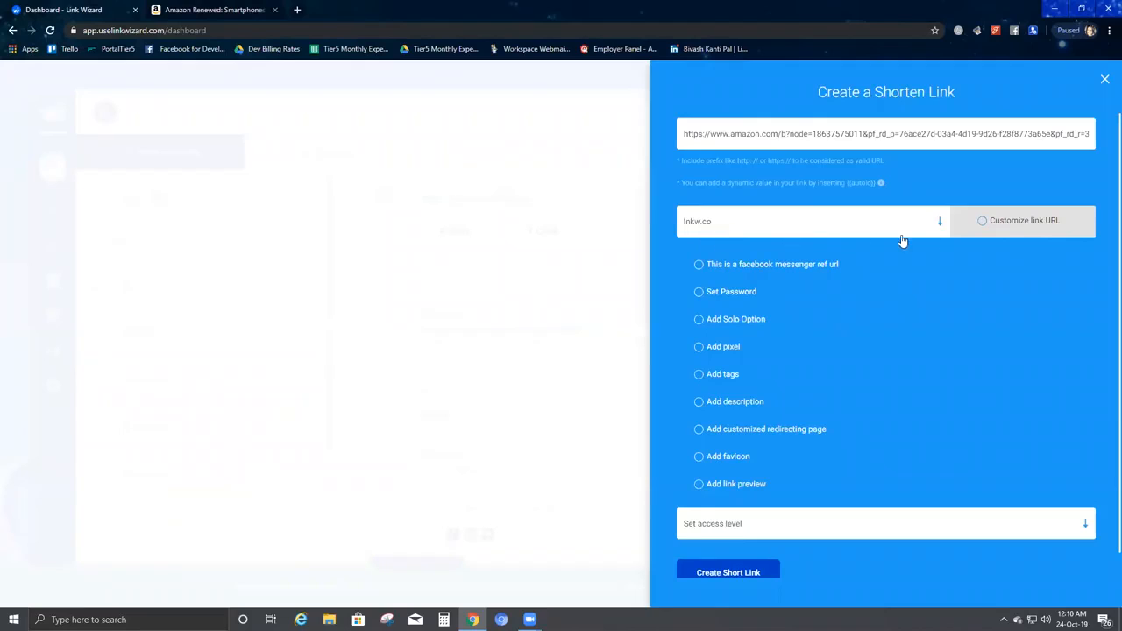
Review the available short link domains and the suffix field offered for customizing the link URL.
{"action": "left_click", "coordinate": [941, 223]}
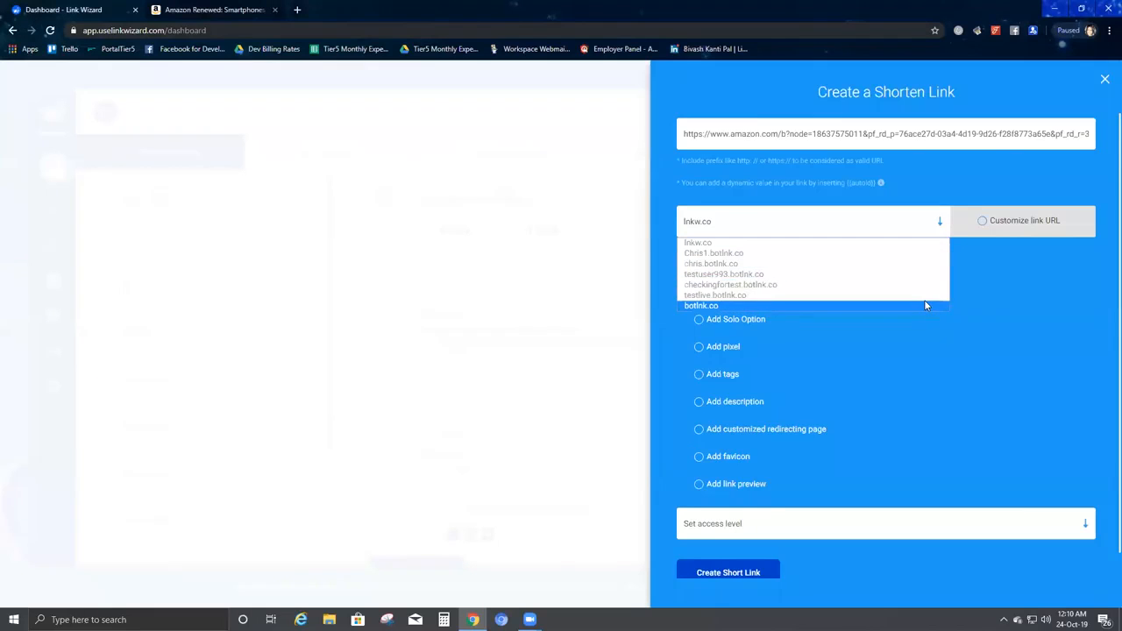
{"action": "left_click", "coordinate": [1027, 302]}
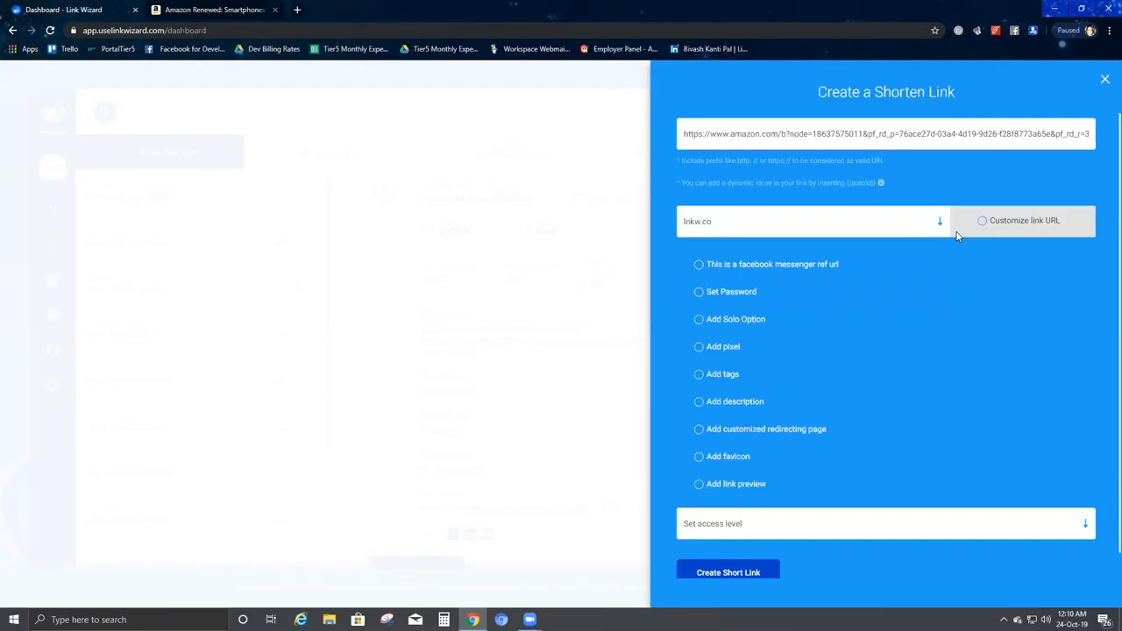
{"action": "left_click", "coordinate": [983, 225]}
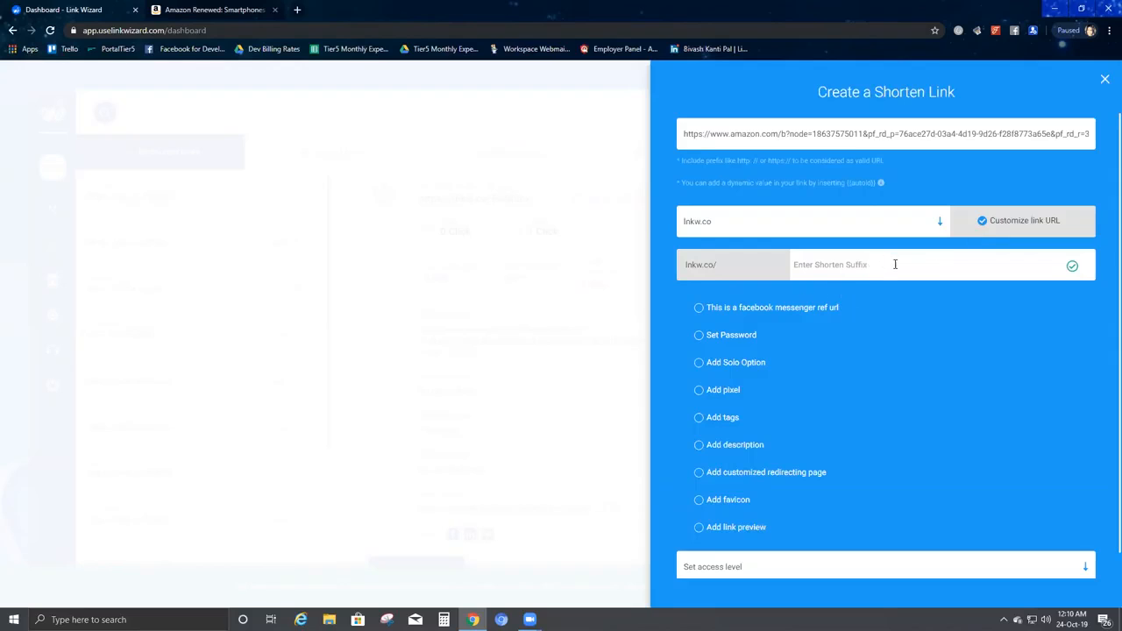
{"action": "left_click", "coordinate": [983, 223]}
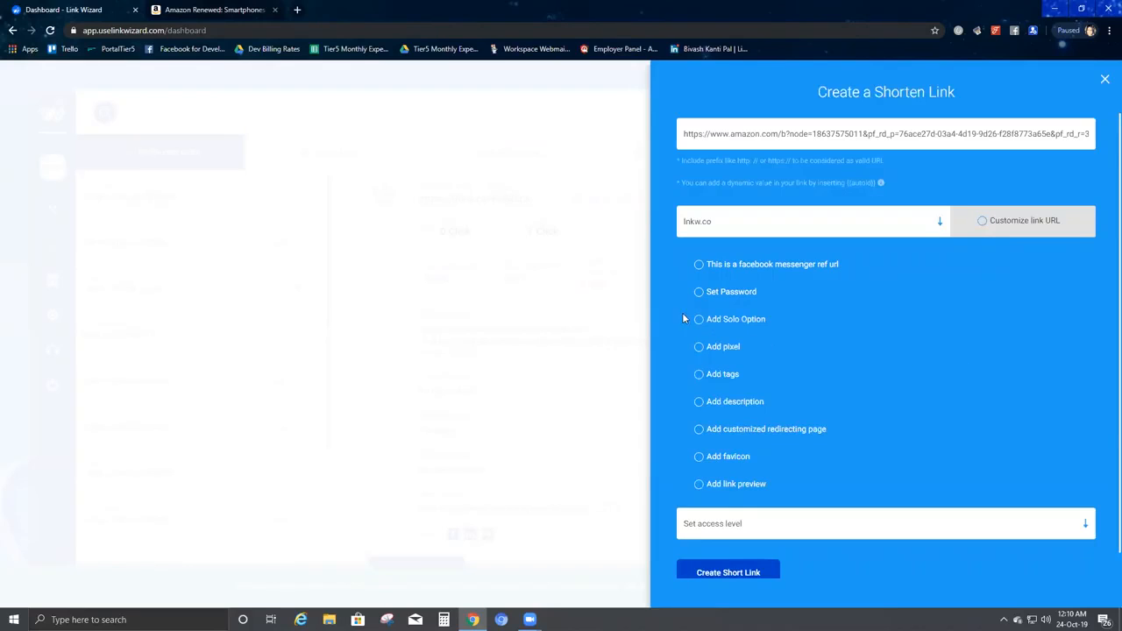
Look at the Facebook messenger ref URL option and examine the node ID in the destination address.
{"action": "left_click", "coordinate": [699, 266]}
{"action": "left_click", "coordinate": [699, 266]}
{"action": "left_click_drag", "start_coordinate": [813, 134], "coordinate": [865, 135]}
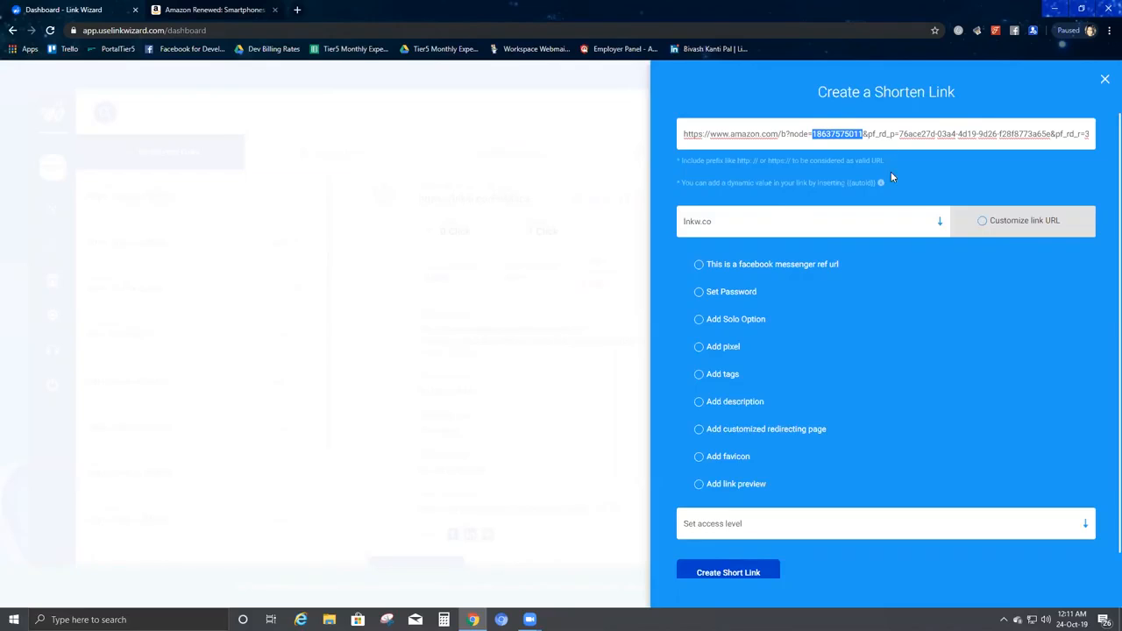
{"action": "left_click", "coordinate": [908, 333]}
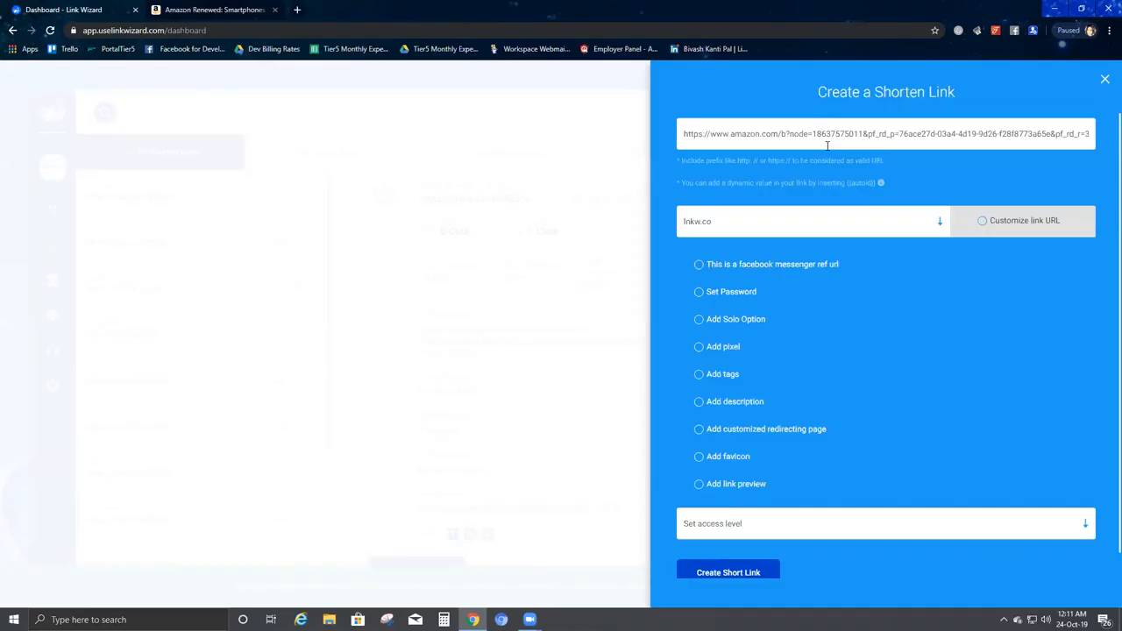
Enable password protection for the short link, enter the link password and check the entry by briefly revealing it.
{"action": "left_click", "coordinate": [699, 293]}
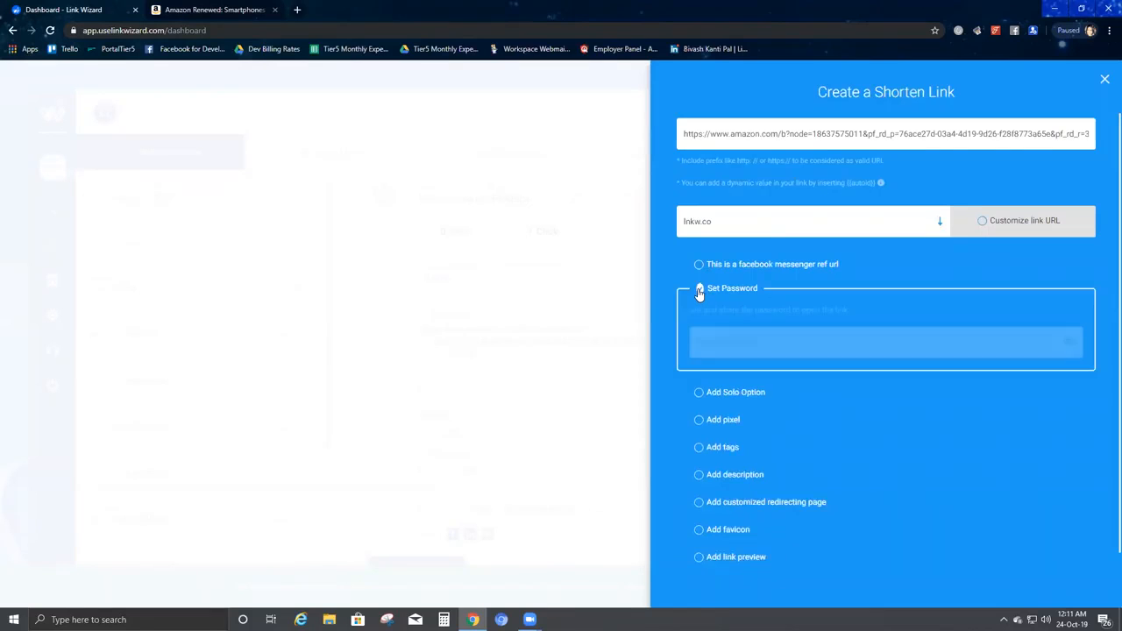
{"action": "left_click", "coordinate": [727, 345]}
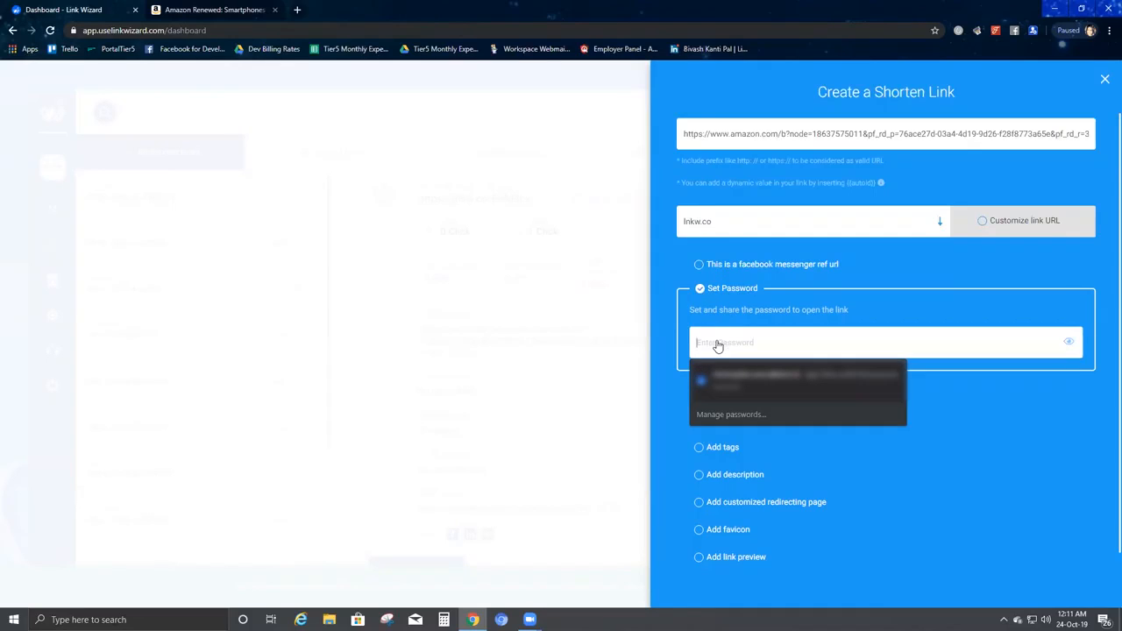
{"action": "type", "text": "*****"}
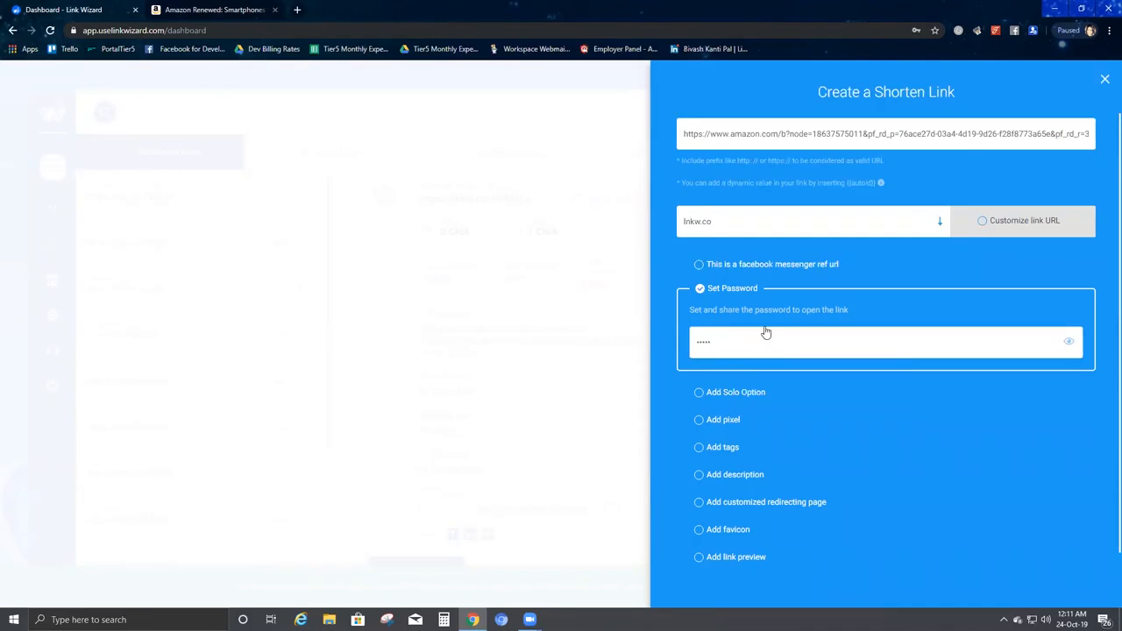
{"action": "key", "text": "BackSpace"}
{"action": "key", "text": "BackSpace"}
{"action": "key", "text": "BackSpace"}
{"action": "key", "text": "BackSpace"}
{"action": "type", "text": "******"}
{"action": "left_click", "coordinate": [1072, 343]}
{"action": "left_click", "coordinate": [1072, 343]}
Preview the solo option's fields and the list of selectable tracking pixels, leaving both options disabled.
{"action": "scroll", "coordinate": [905, 434], "scroll_direction": "down", "scroll_amount": 1}
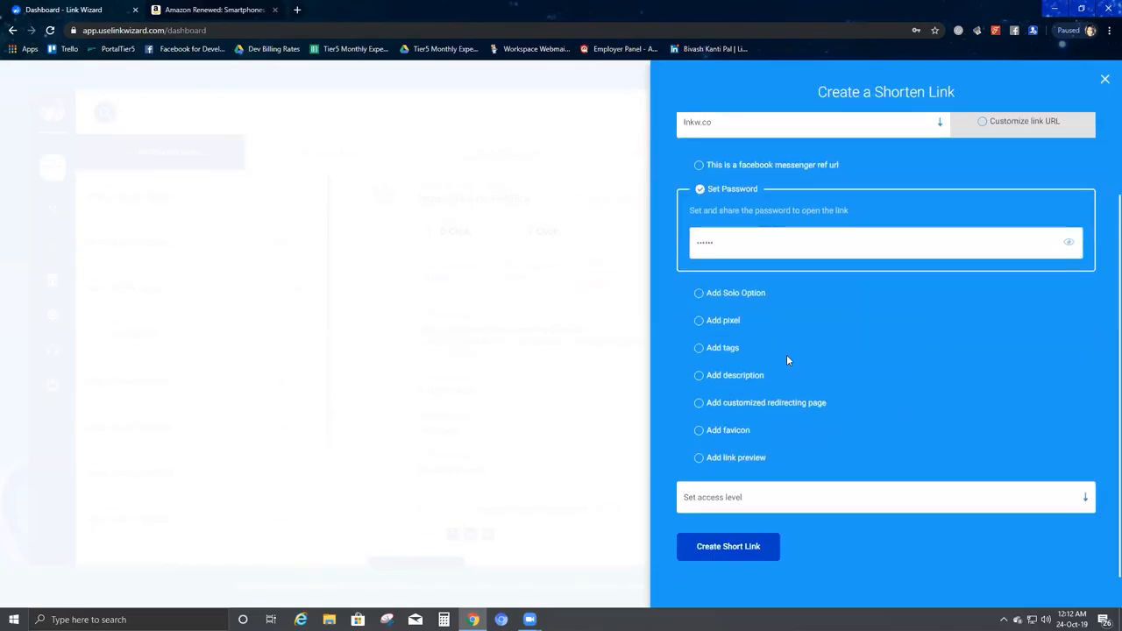
{"action": "left_click", "coordinate": [700, 294]}
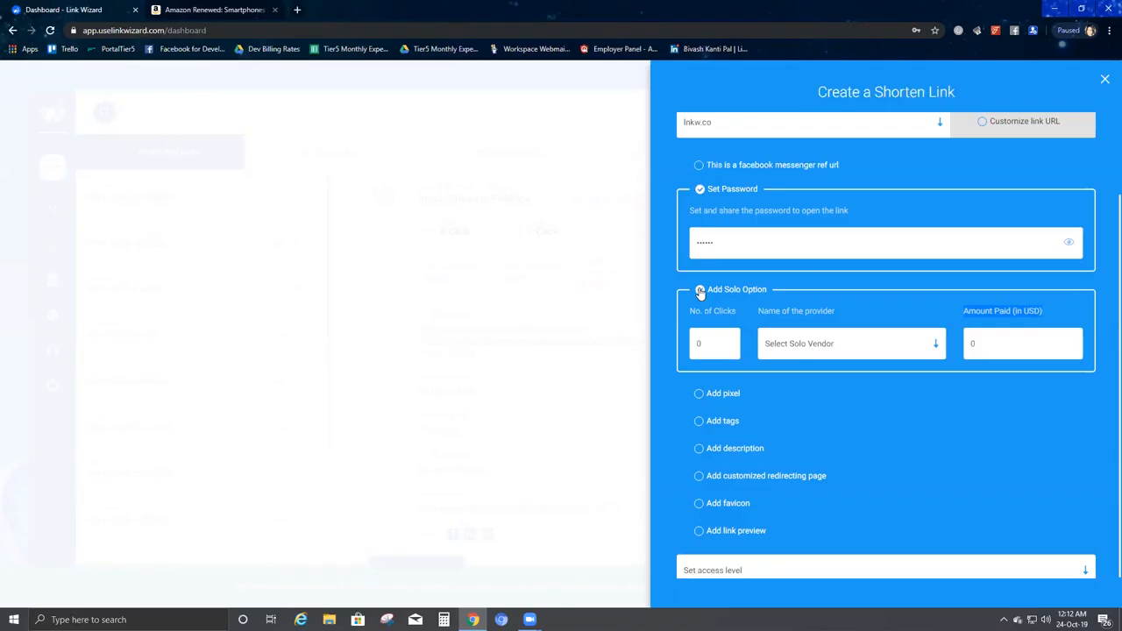
{"action": "left_click", "coordinate": [700, 291]}
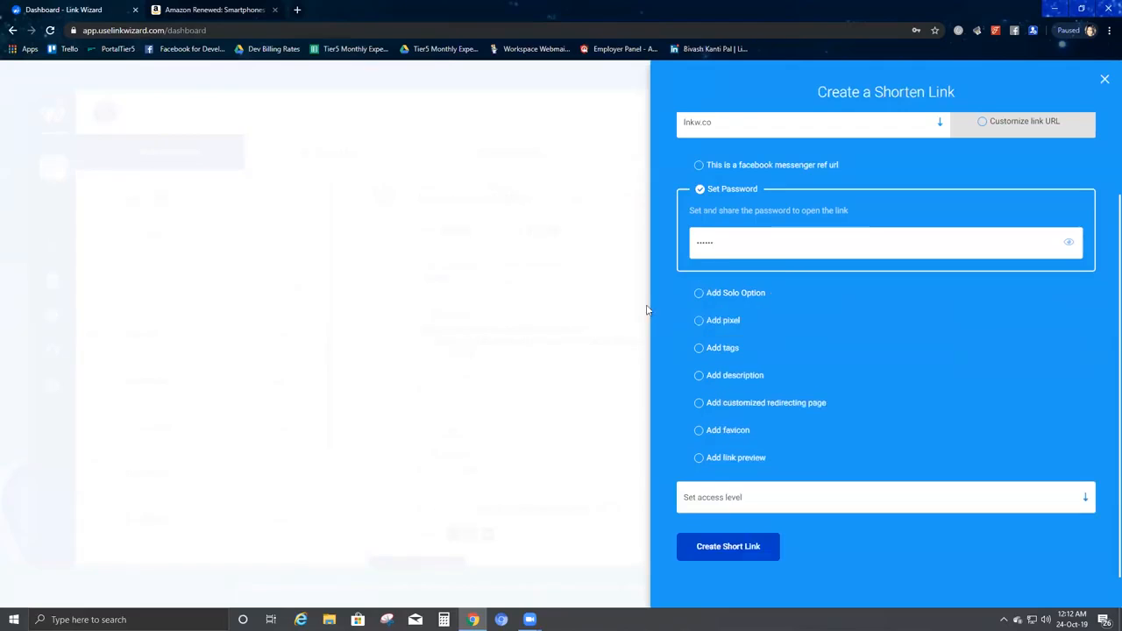
{"action": "left_click", "coordinate": [700, 321]}
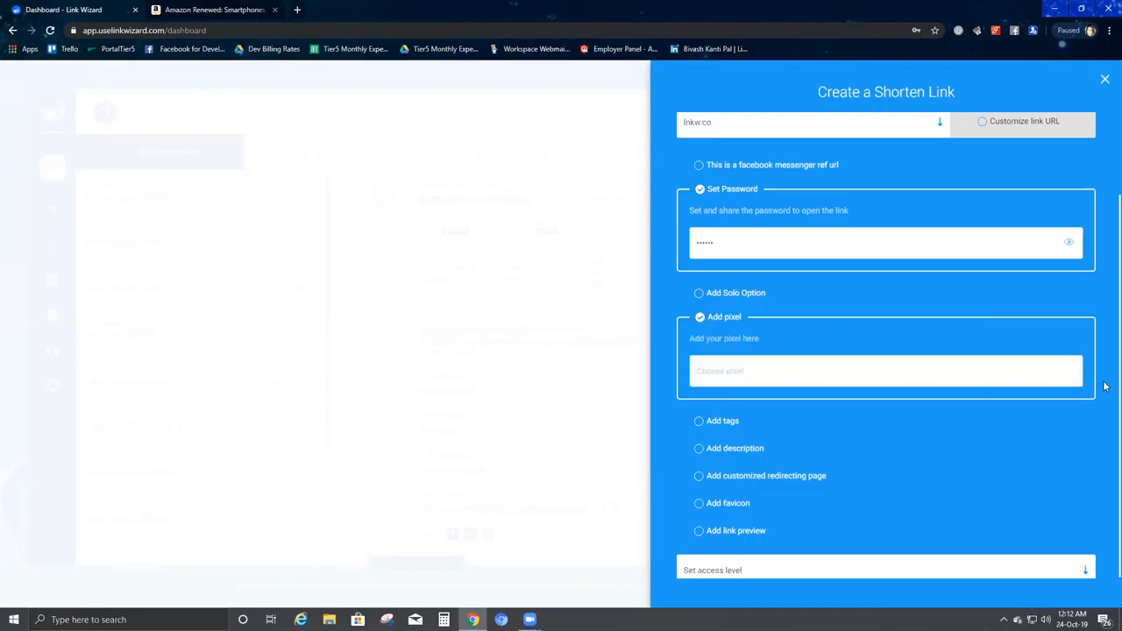
{"action": "left_click", "coordinate": [778, 380]}
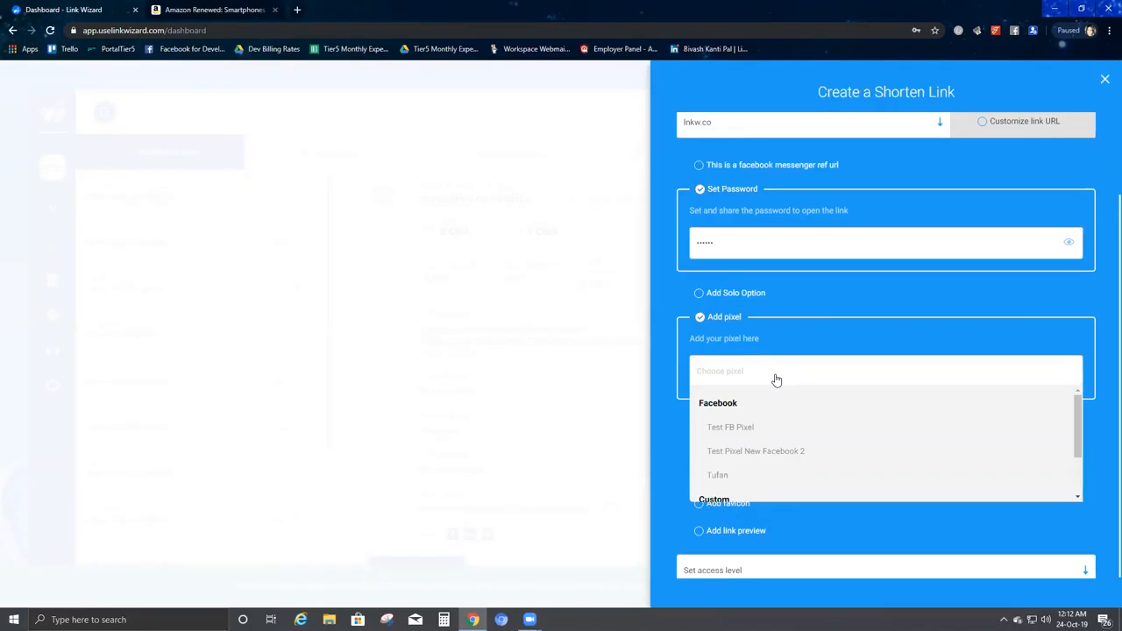
{"action": "left_click", "coordinate": [702, 320]}
{"action": "left_click", "coordinate": [702, 320]}
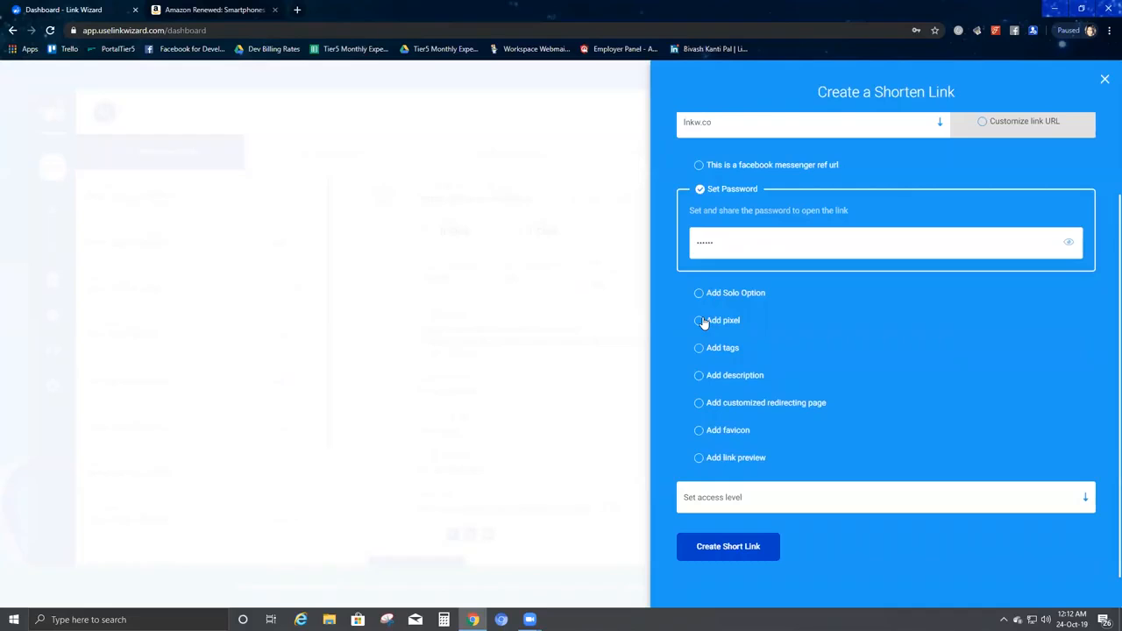
Preview the tags and description options for the link, leaving both disabled.
{"action": "left_click", "coordinate": [699, 350]}
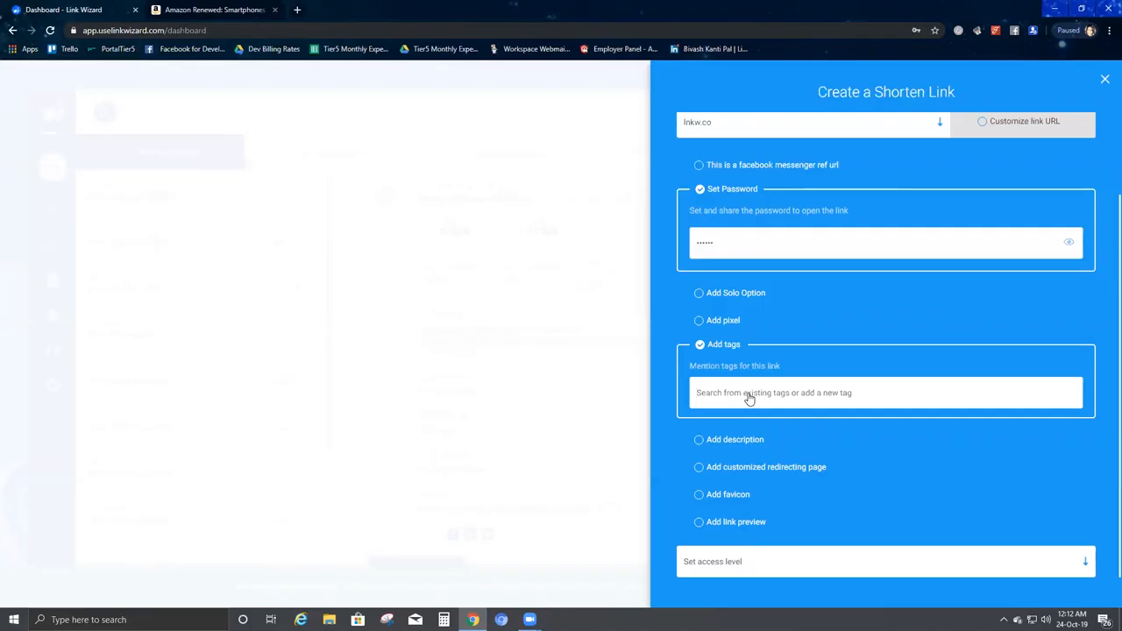
{"action": "left_click", "coordinate": [699, 346]}
{"action": "left_click", "coordinate": [701, 378]}
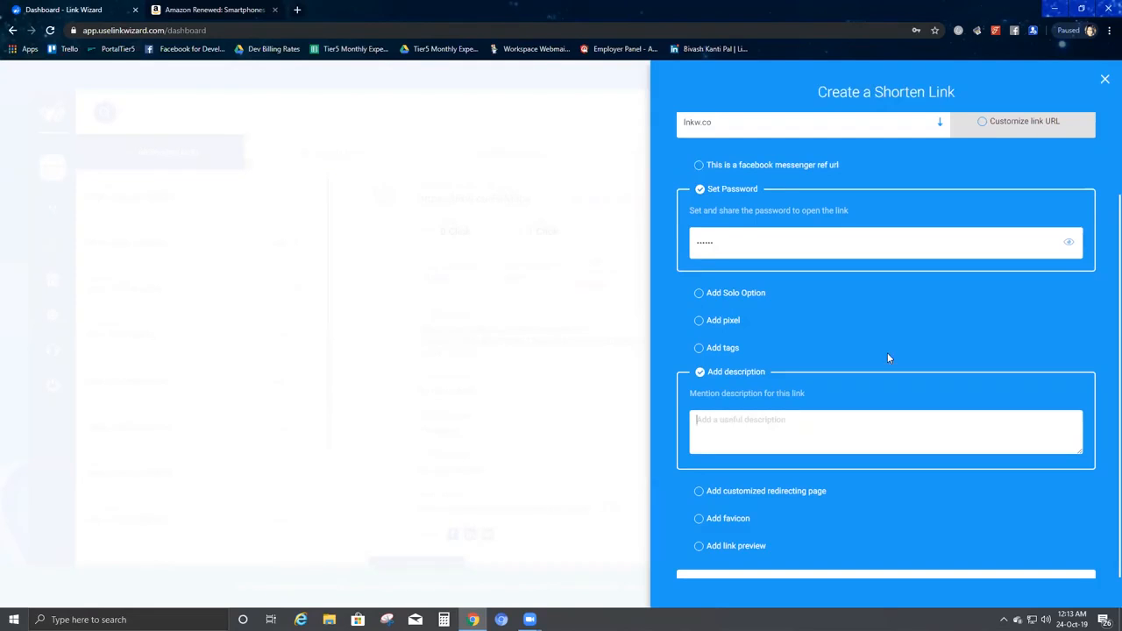
{"action": "scroll", "coordinate": [887, 354], "scroll_direction": "up", "scroll_amount": 2}
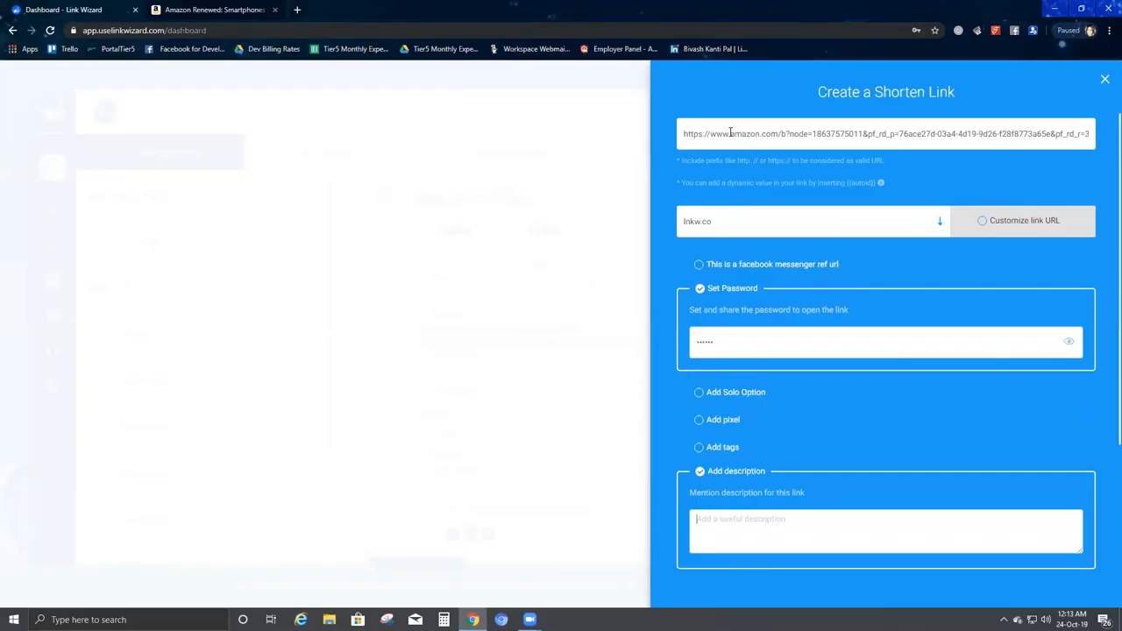
{"action": "left_click_drag", "start_coordinate": [804, 133], "coordinate": [528, 143]}
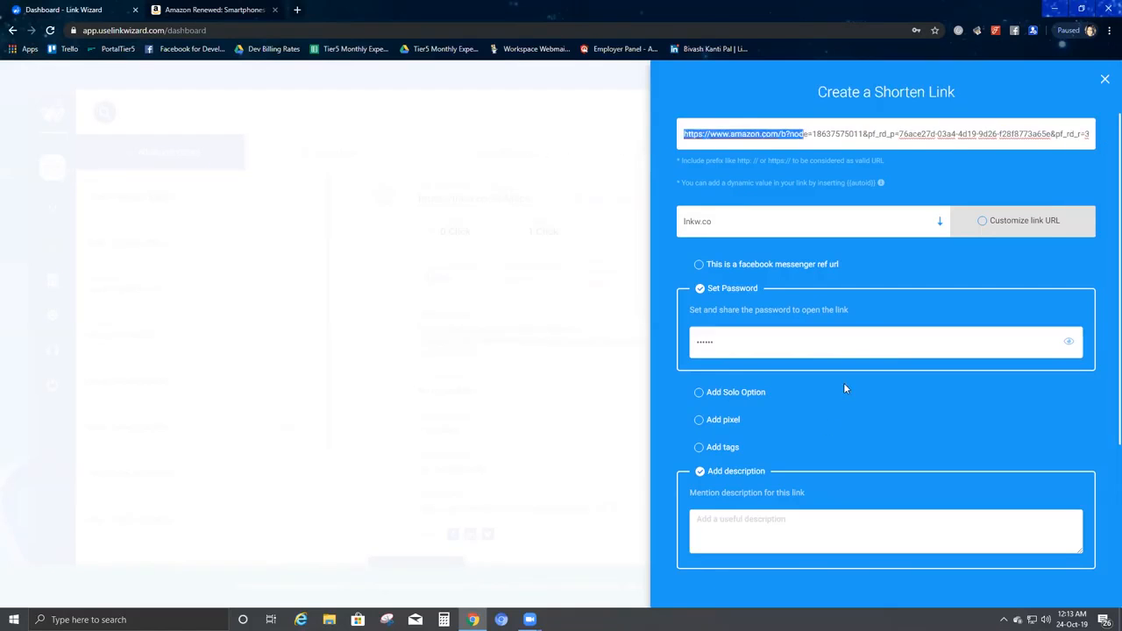
{"action": "scroll", "coordinate": [781, 499], "scroll_direction": "down", "scroll_amount": 1}
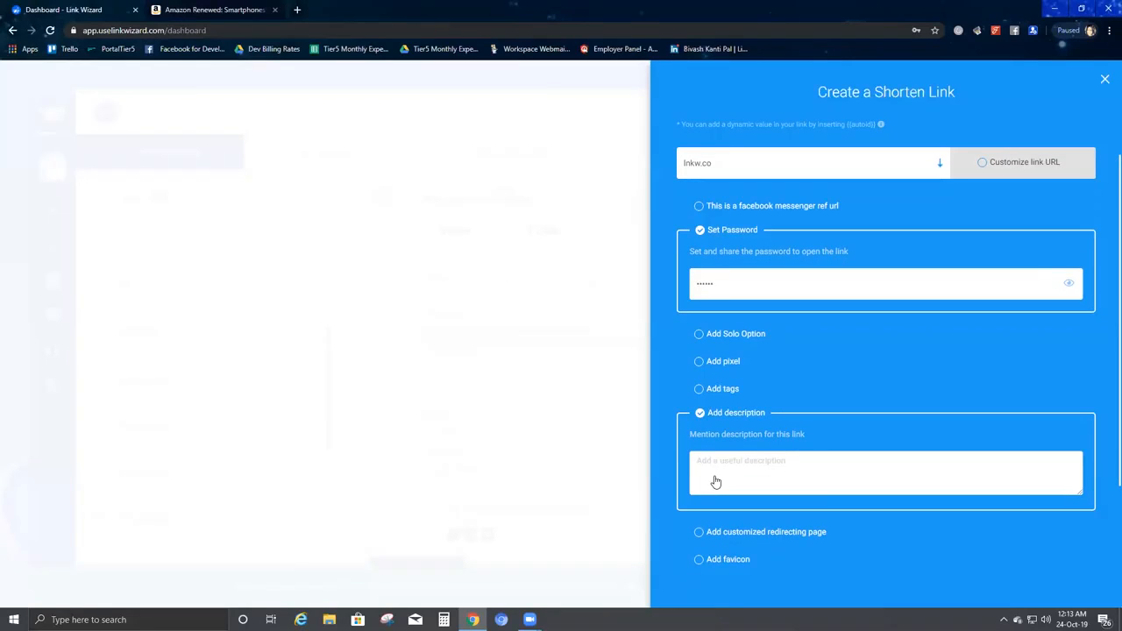
{"action": "left_click", "coordinate": [700, 414]}
{"action": "scroll", "coordinate": [780, 421], "scroll_direction": "down", "scroll_amount": 1}
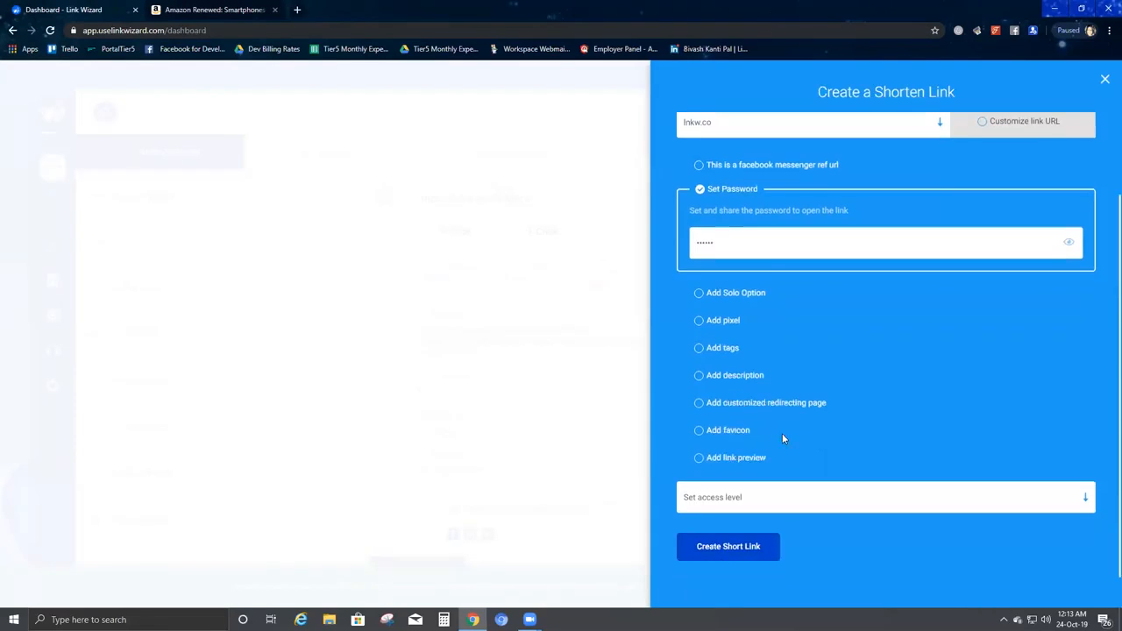
Add a customized redirecting page to the link and set its countdown time to 5 seconds.
{"action": "left_click", "coordinate": [699, 403]}
{"action": "scroll", "coordinate": [921, 377], "scroll_direction": "down", "scroll_amount": 1}
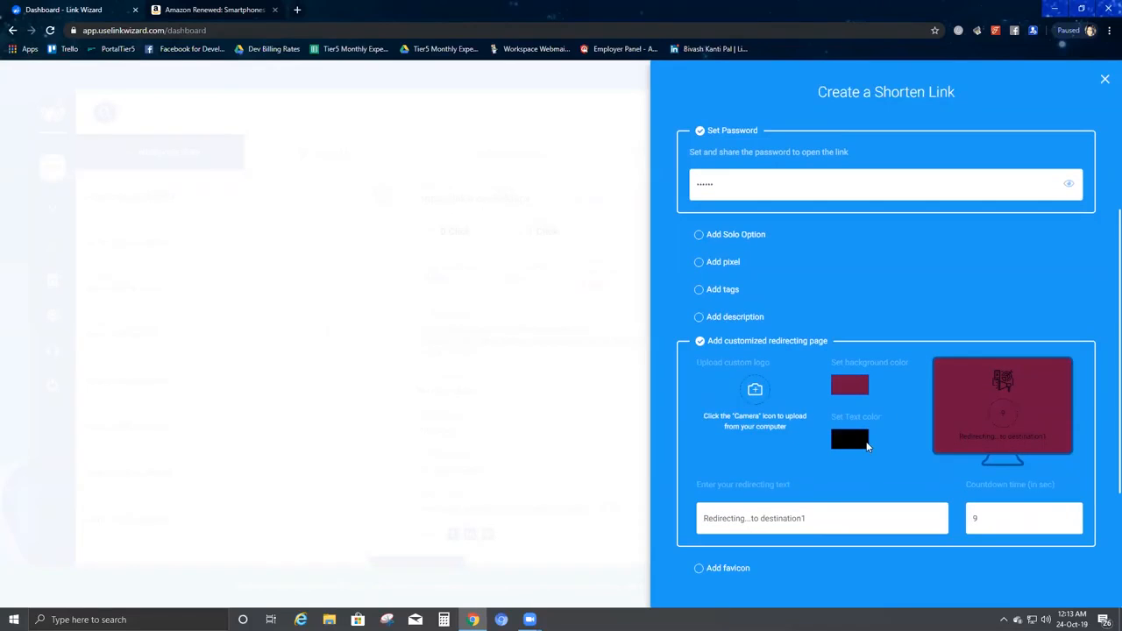
{"action": "scroll", "coordinate": [910, 478], "scroll_direction": "down", "scroll_amount": 2}
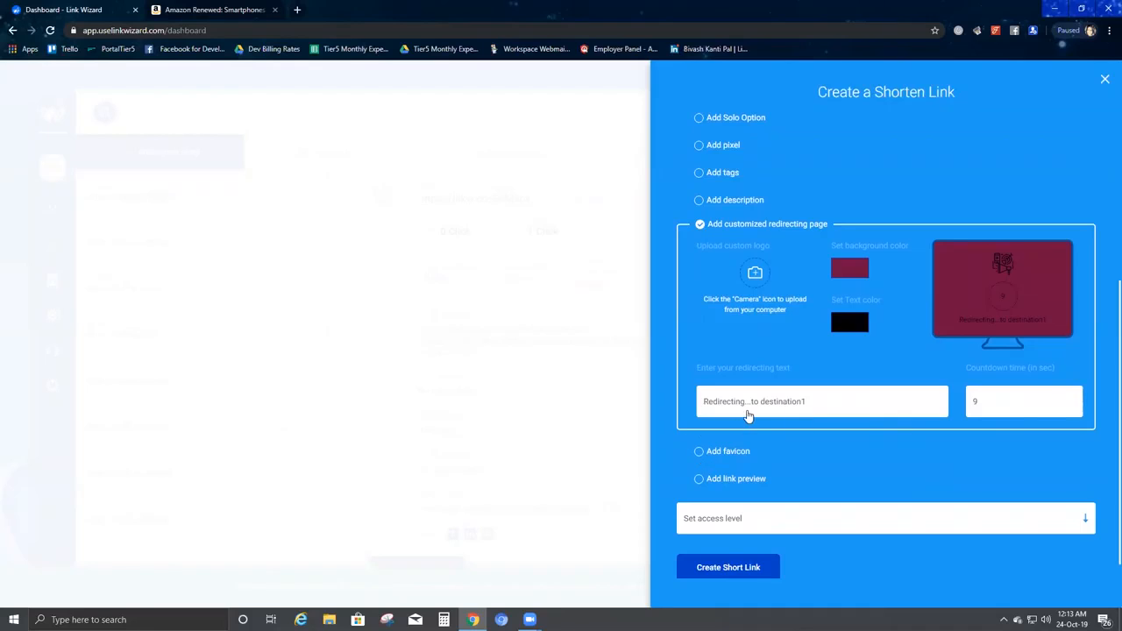
{"action": "double_click", "coordinate": [1006, 409]}
{"action": "type", "text": "5"}
Set the redirecting page's background color to bright red and its text color to white (FFFFFF).
{"action": "left_click", "coordinate": [857, 266]}
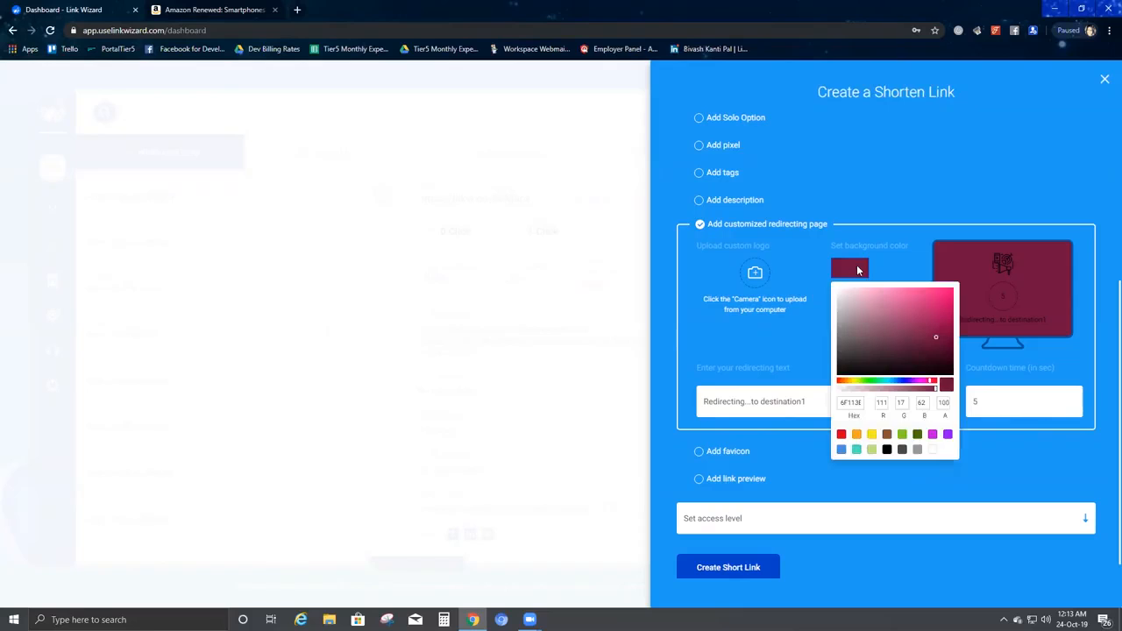
{"action": "left_click", "coordinate": [840, 384]}
{"action": "left_click", "coordinate": [847, 382]}
{"action": "left_click", "coordinate": [843, 382]}
{"action": "left_click_drag", "start_coordinate": [843, 382], "coordinate": [939, 385]}
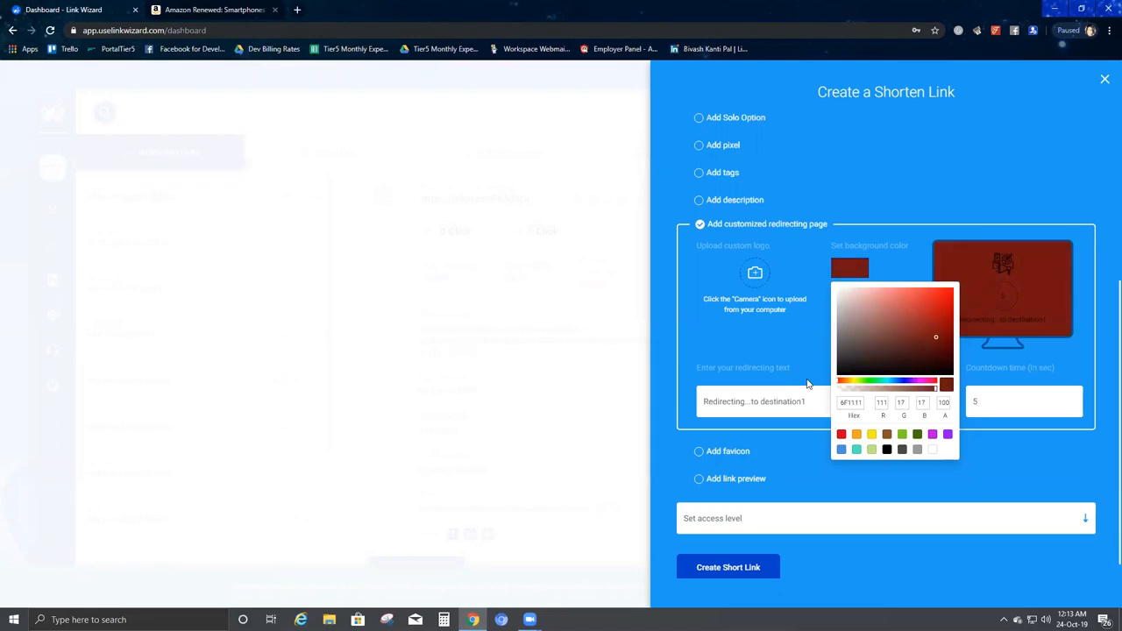
{"action": "left_click", "coordinate": [841, 435]}
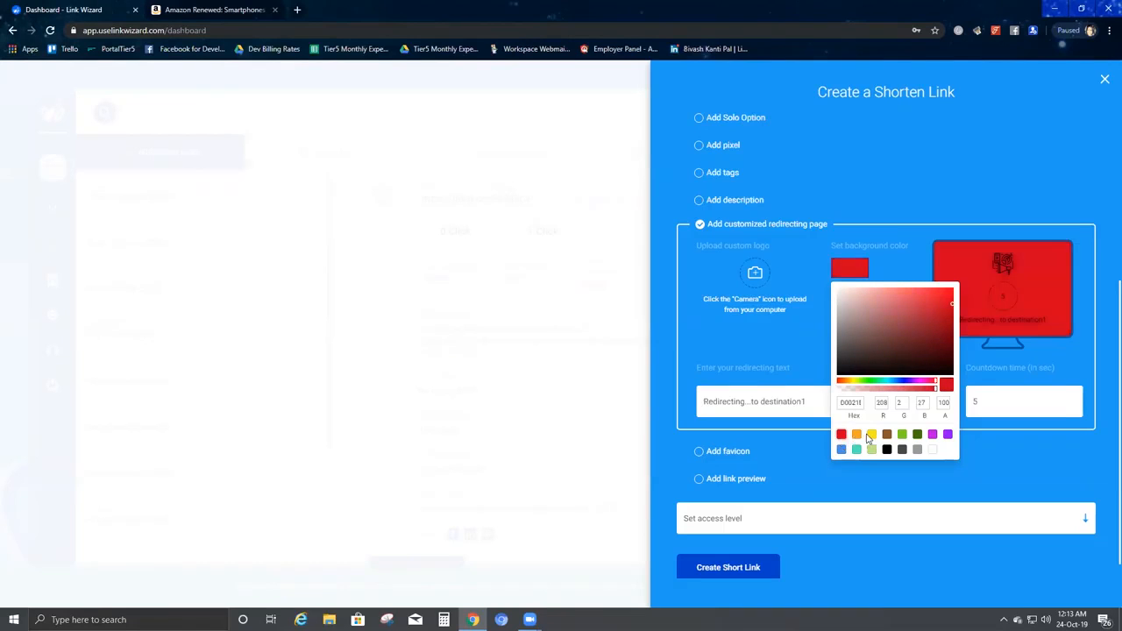
{"action": "left_click", "coordinate": [791, 339]}
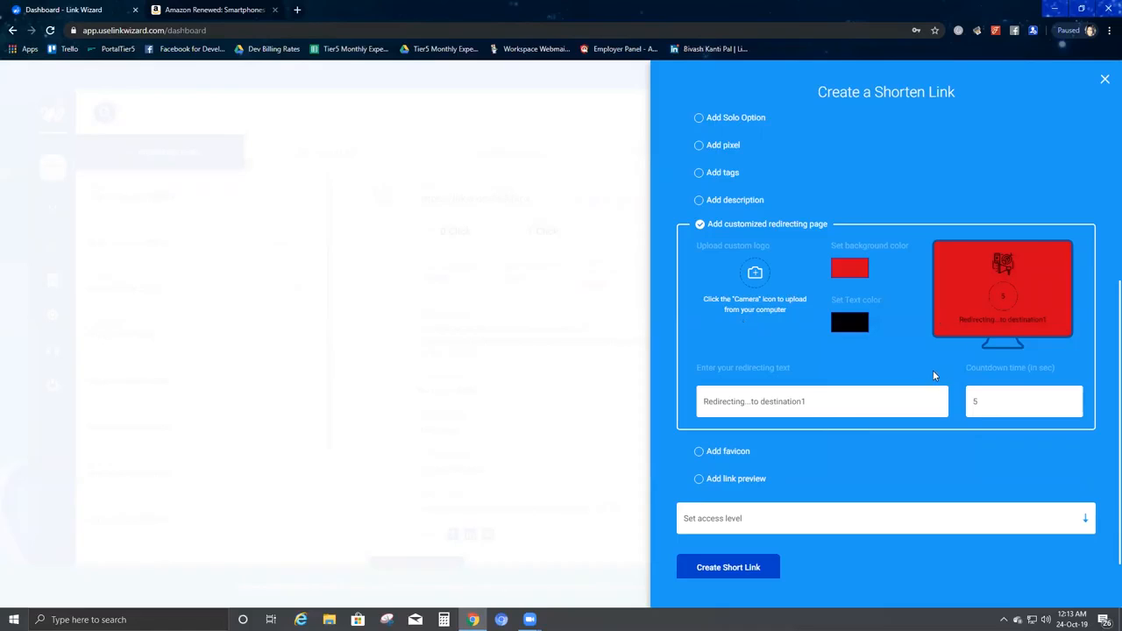
{"action": "left_click", "coordinate": [847, 324]}
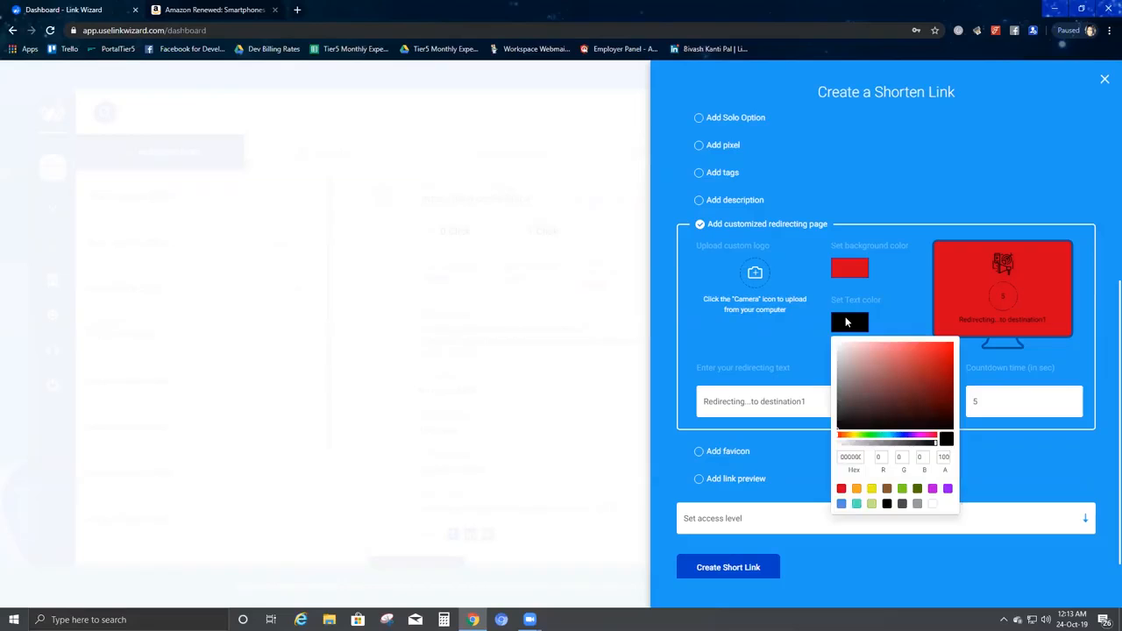
{"action": "left_click", "coordinate": [933, 505]}
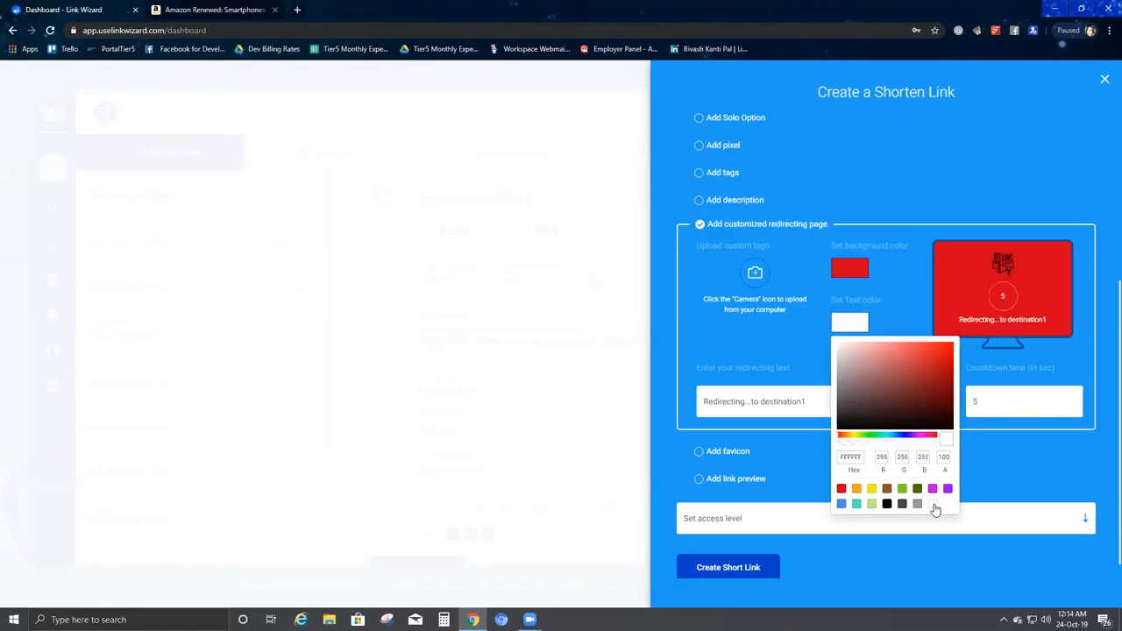
Upload bamf-white from the tshirts folder as the redirecting page's custom logo.
{"action": "left_click", "coordinate": [779, 340]}
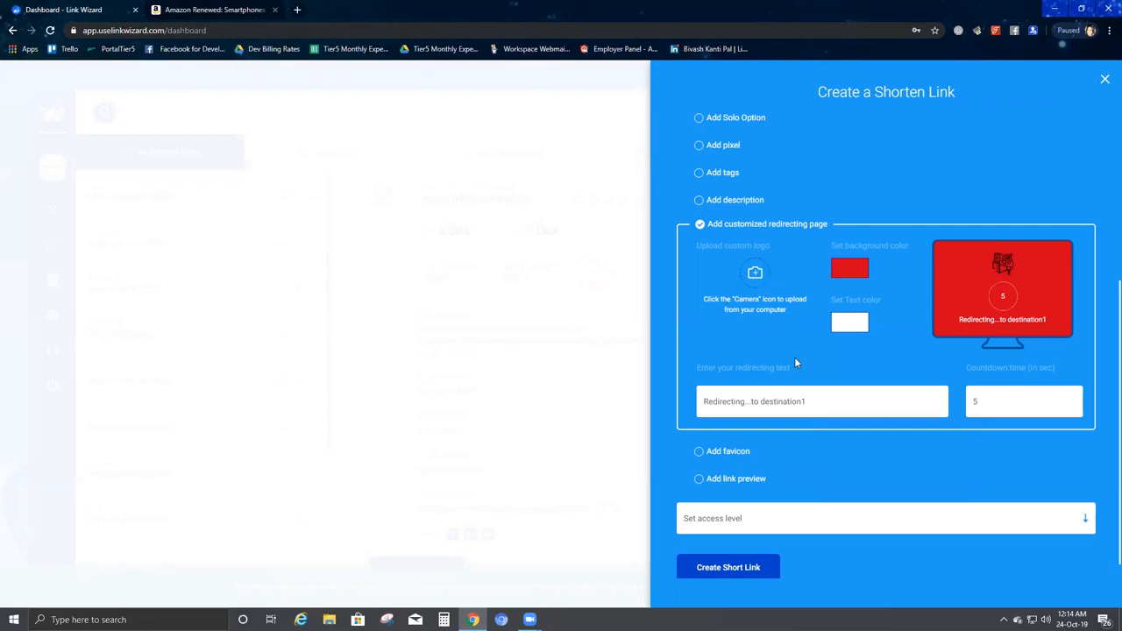
{"action": "left_click", "coordinate": [755, 275]}
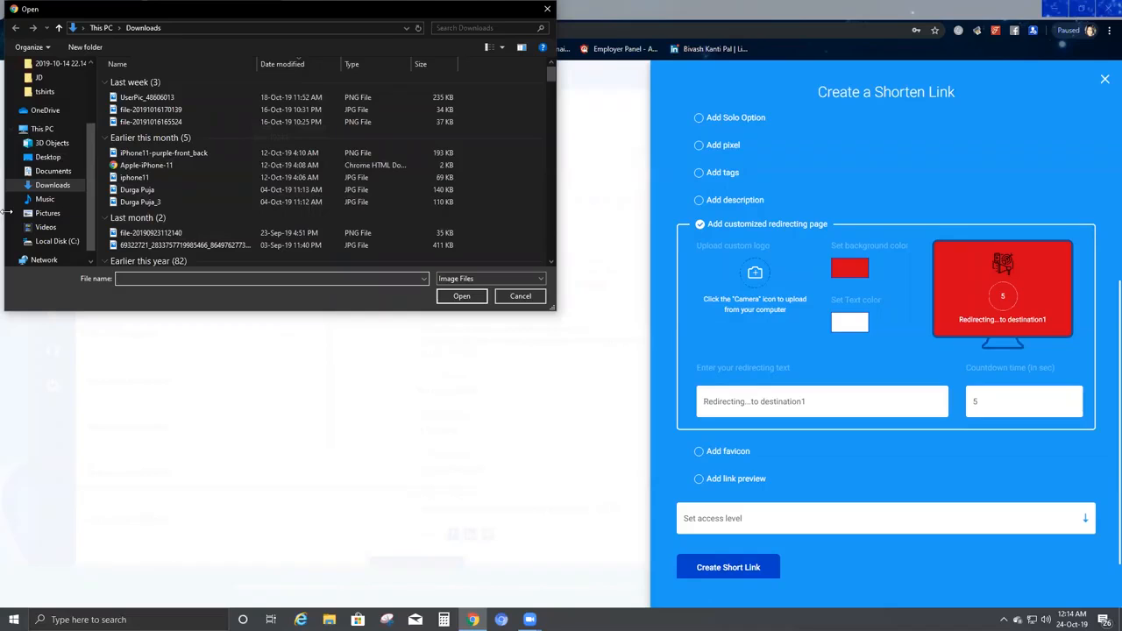
{"action": "left_click", "coordinate": [44, 91]}
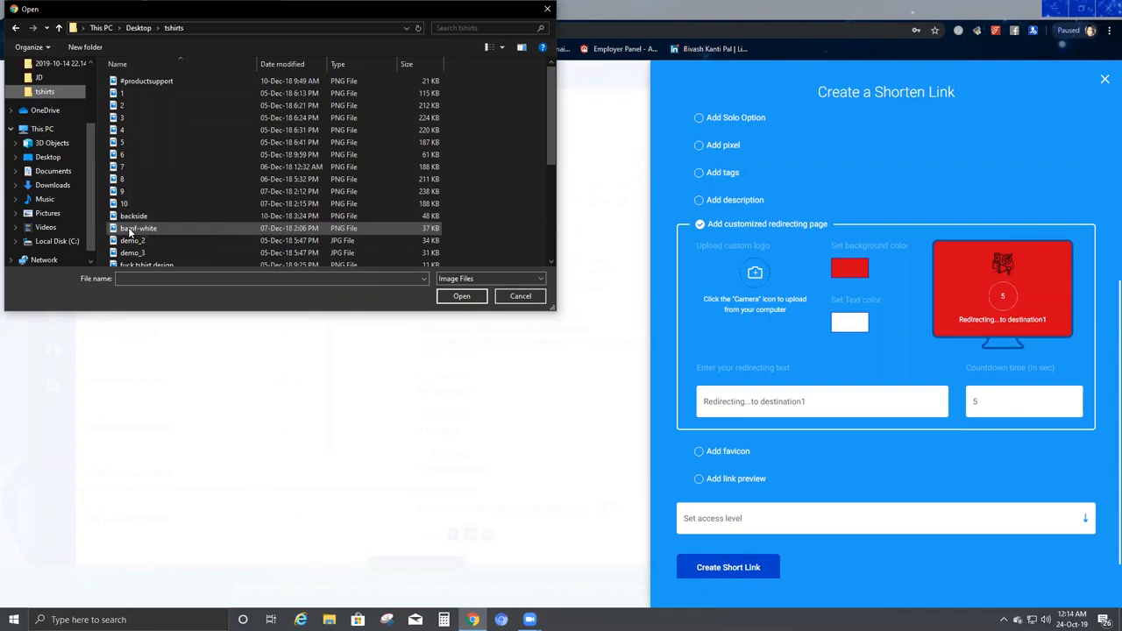
{"action": "left_click", "coordinate": [130, 231]}
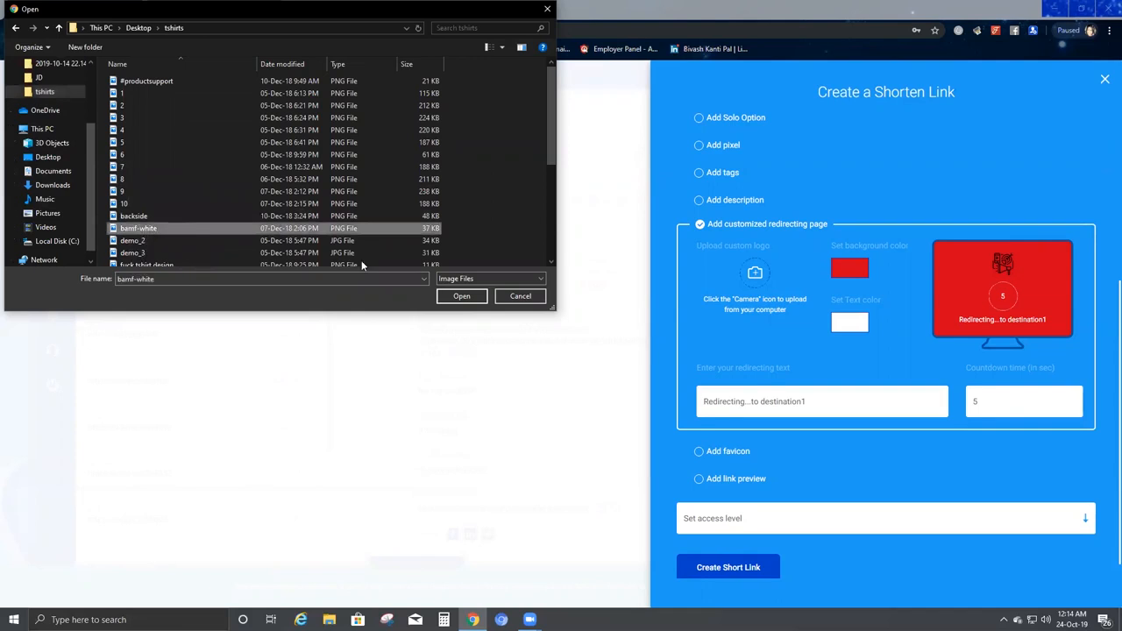
{"action": "left_click", "coordinate": [451, 297]}
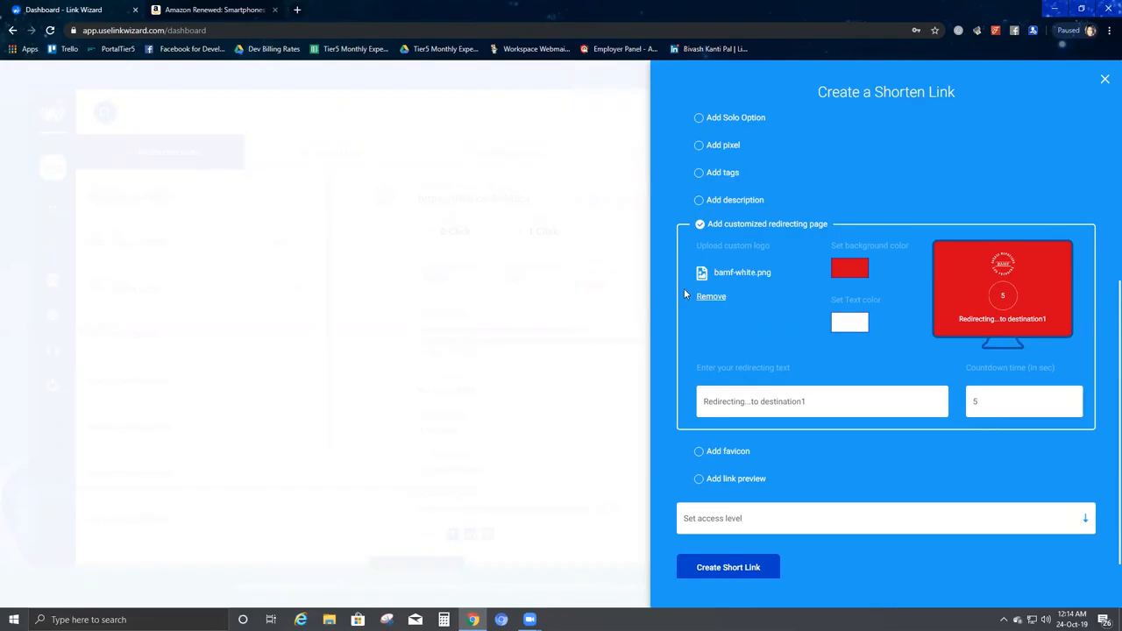
Enable the favicon option for the link and look at the Amazon page's browser icon as an example.
{"action": "scroll", "coordinate": [762, 322], "scroll_direction": "down", "scroll_amount": 1}
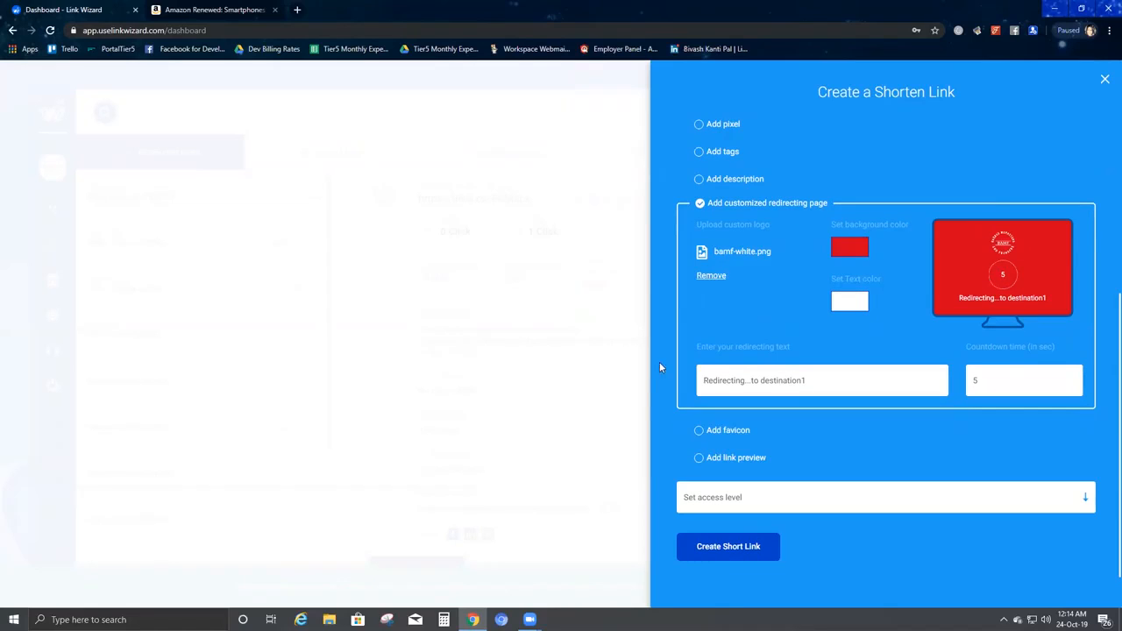
{"action": "left_click", "coordinate": [701, 432]}
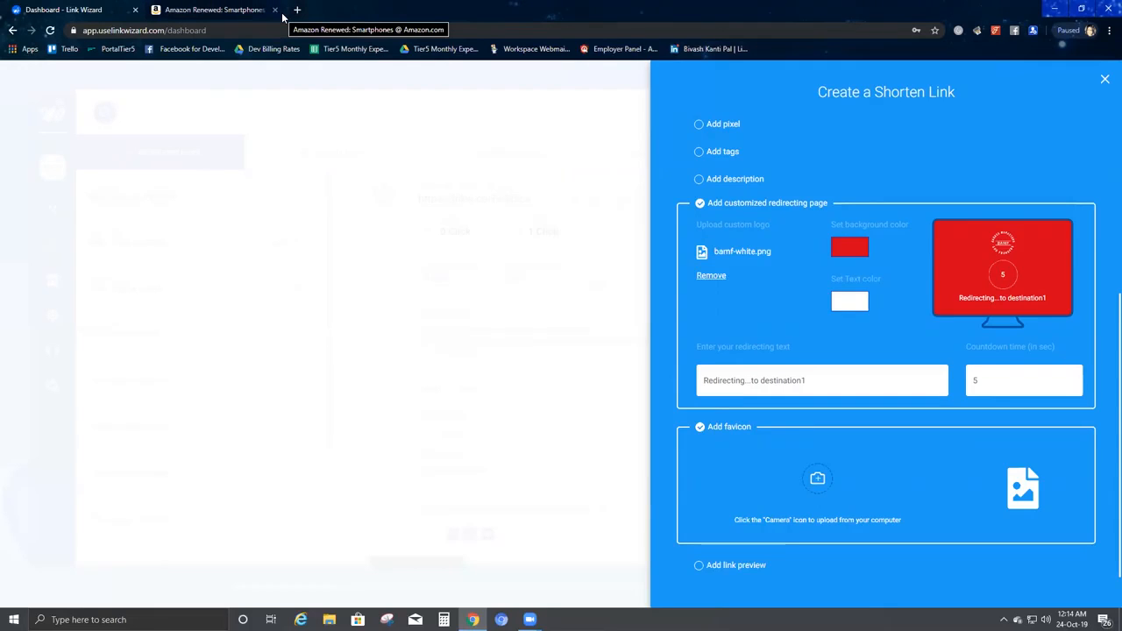
{"action": "left_click", "coordinate": [162, 8]}
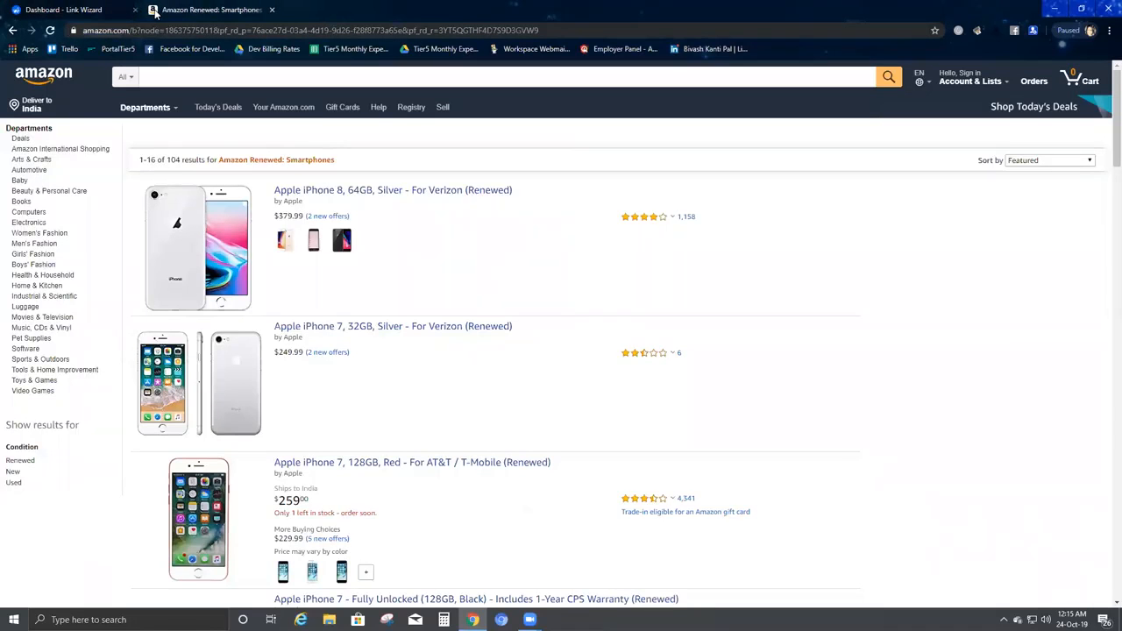
{"action": "mouse_move", "coordinate": [156, 13]}
{"action": "left_mouse_down"}
{"action": "mouse_move", "coordinate": [179, 13]}
{"action": "mouse_move", "coordinate": [161, 15]}
{"action": "left_mouse_up"}
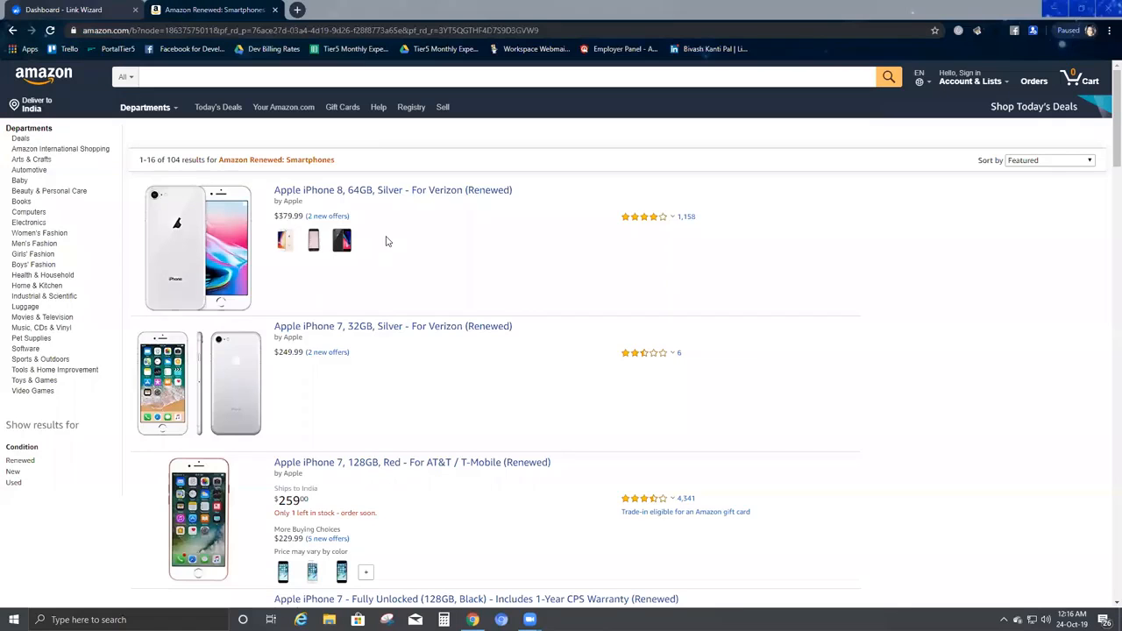
{"action": "left_click", "coordinate": [66, 9]}
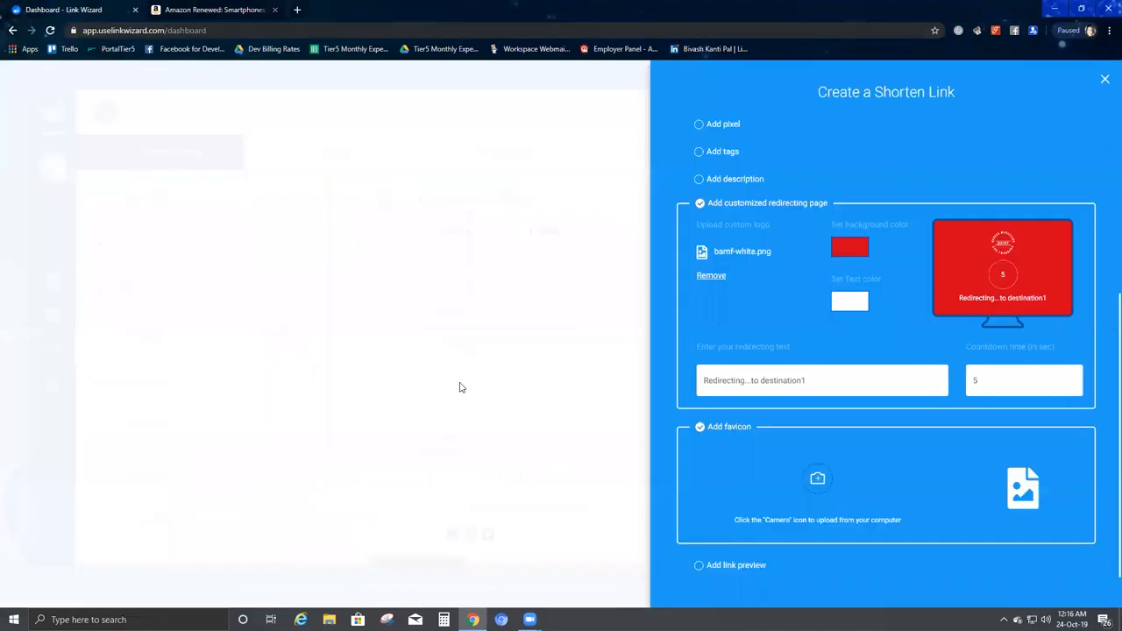
Upload the image 1 from the tshirts folder as the link's favicon.
{"action": "scroll", "coordinate": [754, 436], "scroll_direction": "down", "scroll_amount": 3}
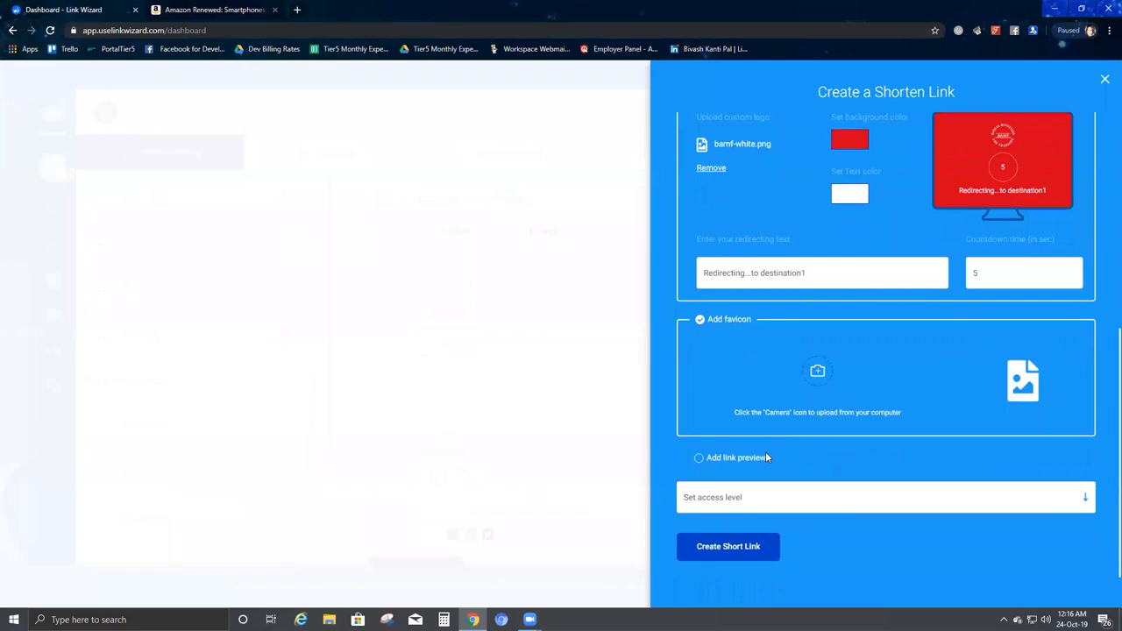
{"action": "left_click", "coordinate": [817, 374]}
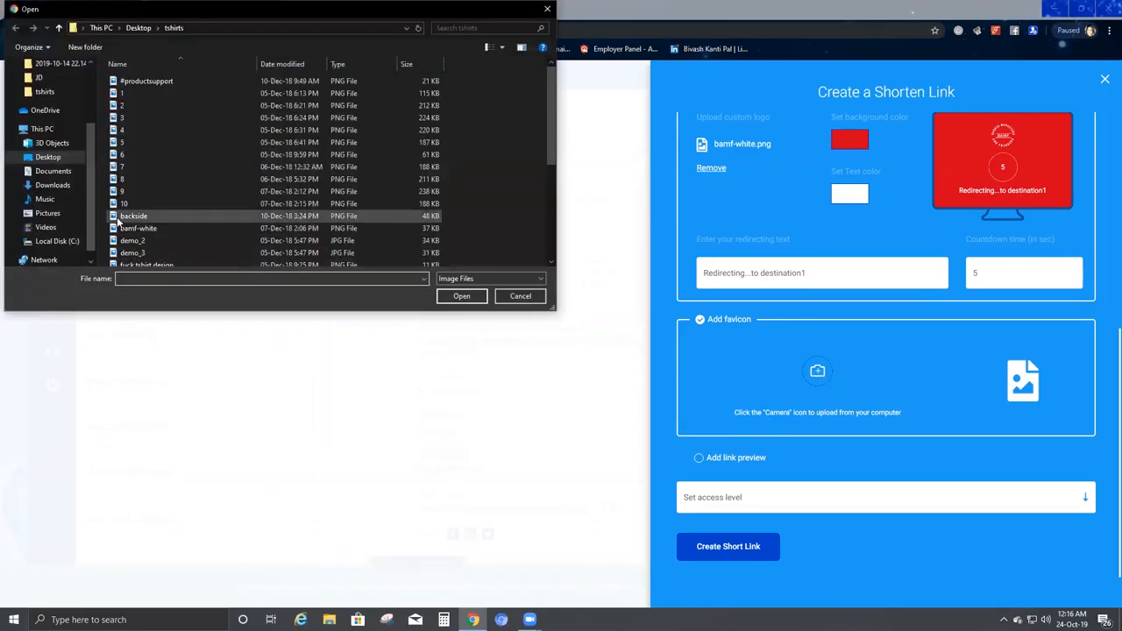
{"action": "left_click", "coordinate": [121, 93]}
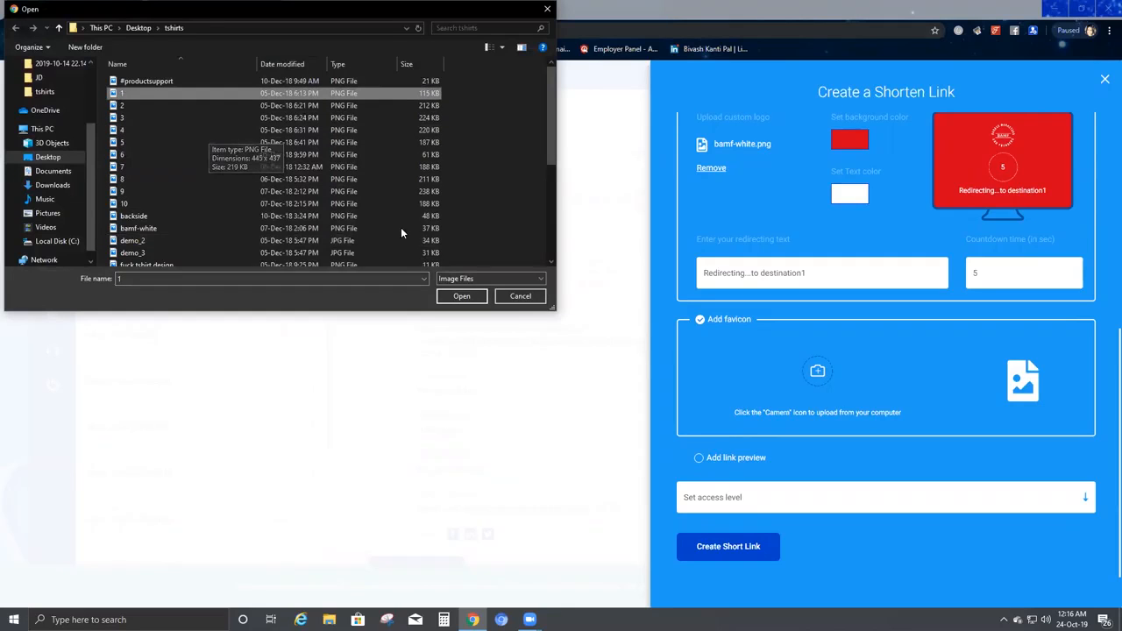
{"action": "left_click", "coordinate": [453, 298]}
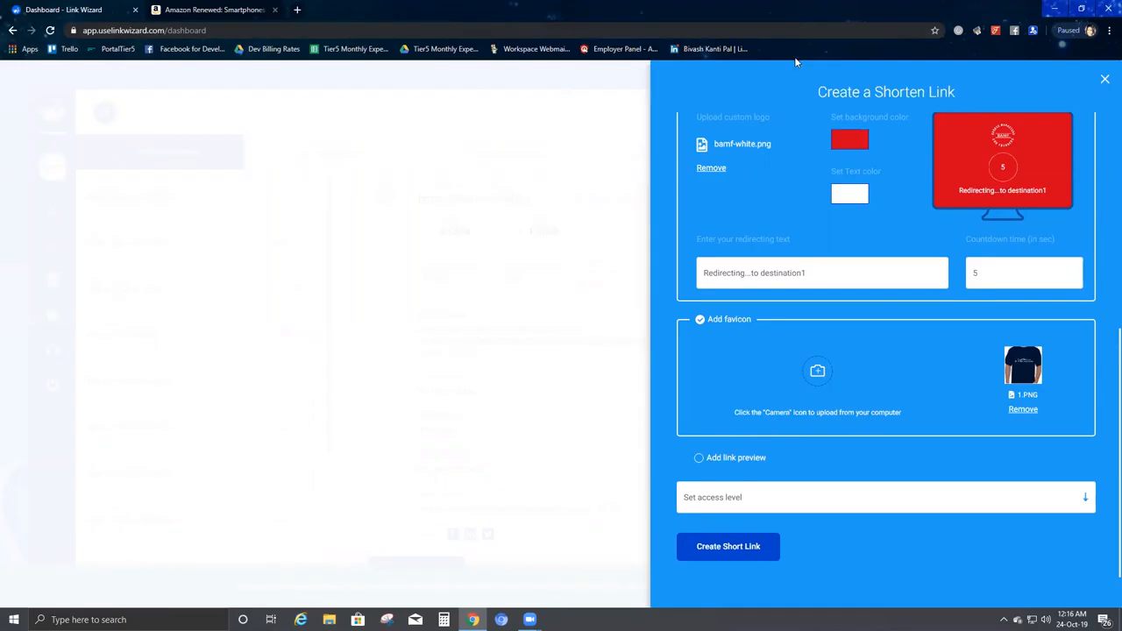
Add a link preview to the link and upload 10 from the tshirts folder as its custom image instead of the original.
{"action": "left_click", "coordinate": [700, 458]}
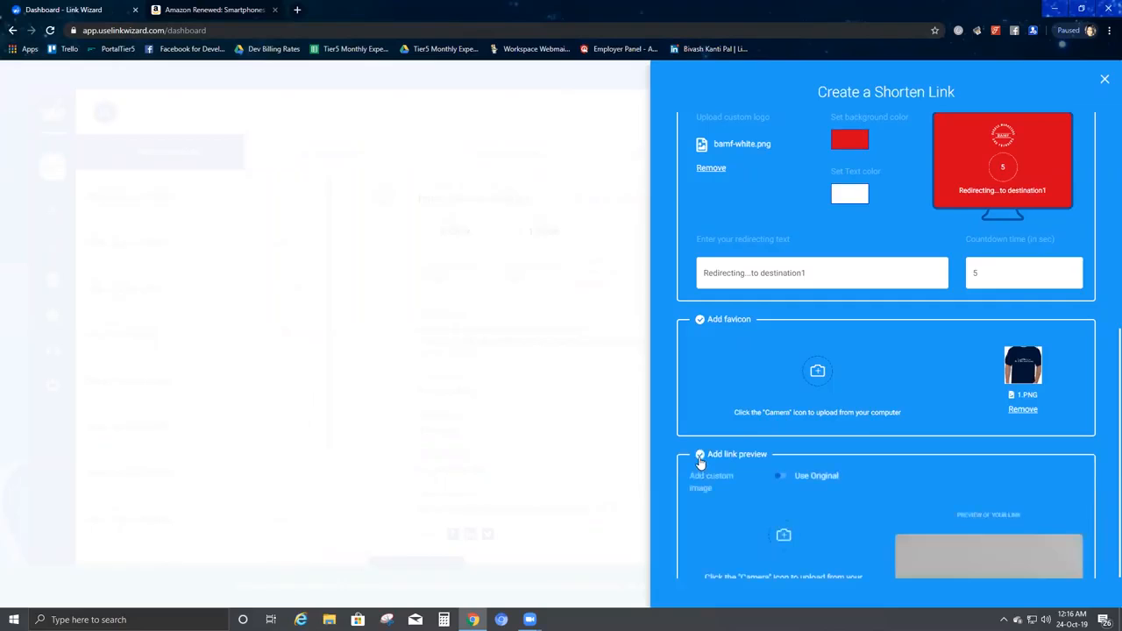
{"action": "scroll", "coordinate": [723, 457], "scroll_direction": "down", "scroll_amount": 2}
{"action": "scroll", "coordinate": [723, 458], "scroll_direction": "down", "scroll_amount": 1}
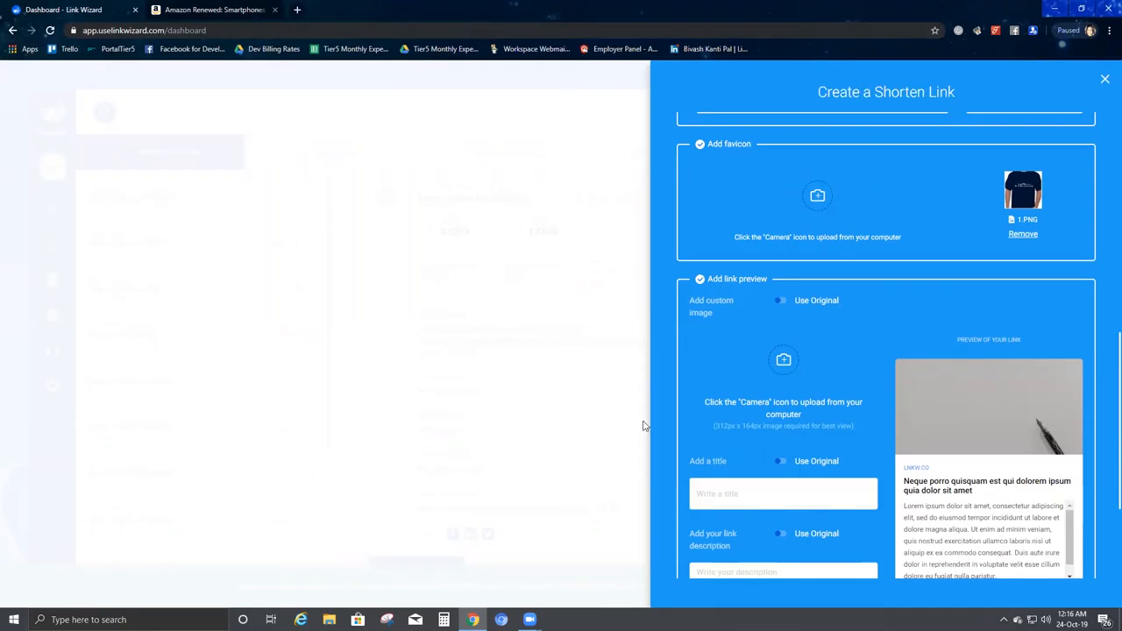
{"action": "left_click", "coordinate": [781, 302]}
{"action": "scroll", "coordinate": [831, 412], "scroll_direction": "down", "scroll_amount": 2}
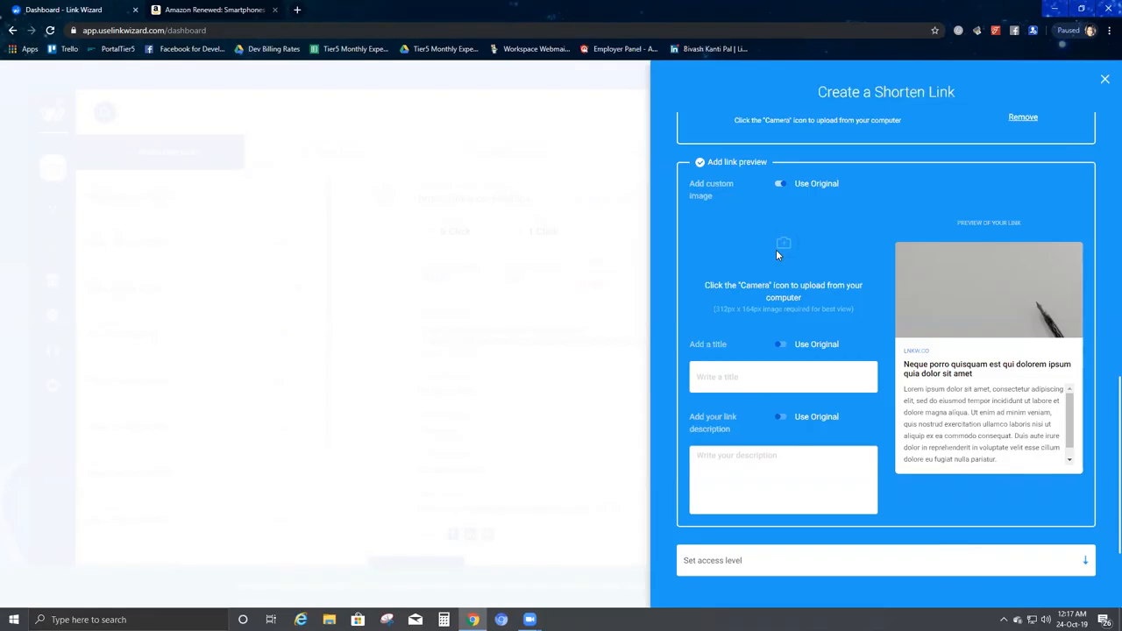
{"action": "left_click", "coordinate": [773, 185]}
{"action": "left_click", "coordinate": [784, 244]}
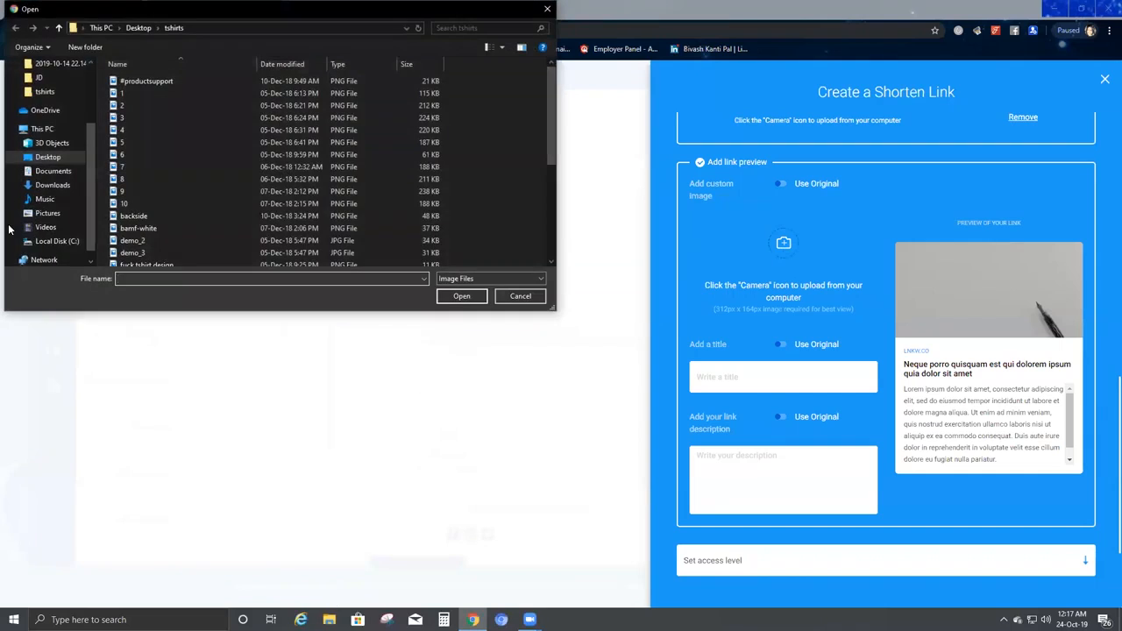
{"action": "double_click", "coordinate": [123, 204]}
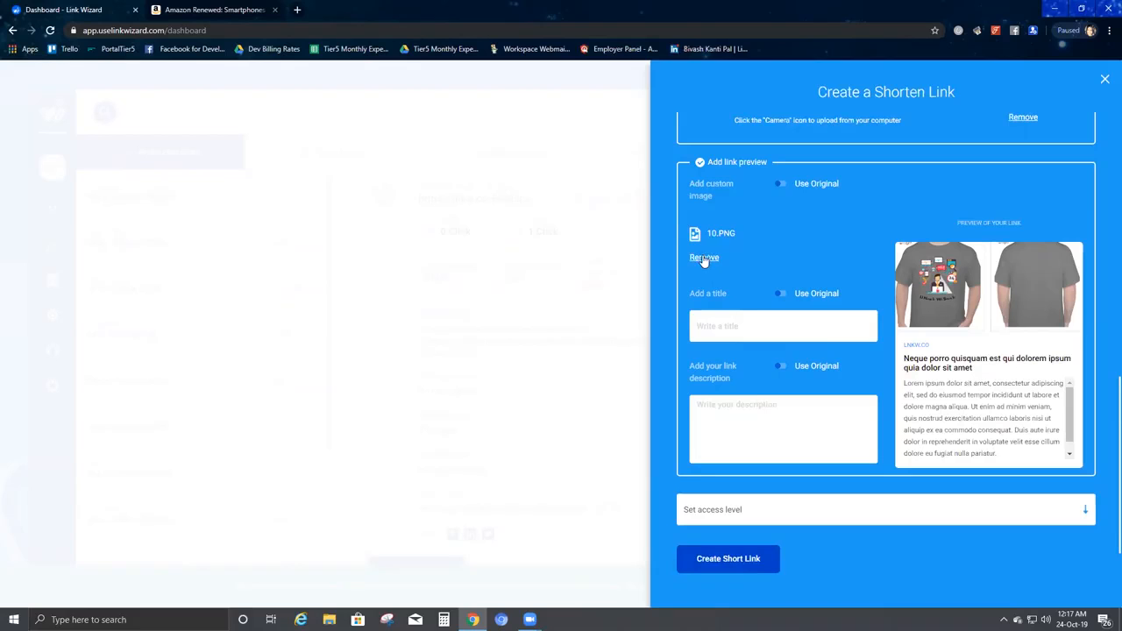
Set the link preview's title to "Brand" and its description to "Shopping Website for my use".
{"action": "scroll", "coordinate": [701, 268], "scroll_direction": "down", "scroll_amount": 1}
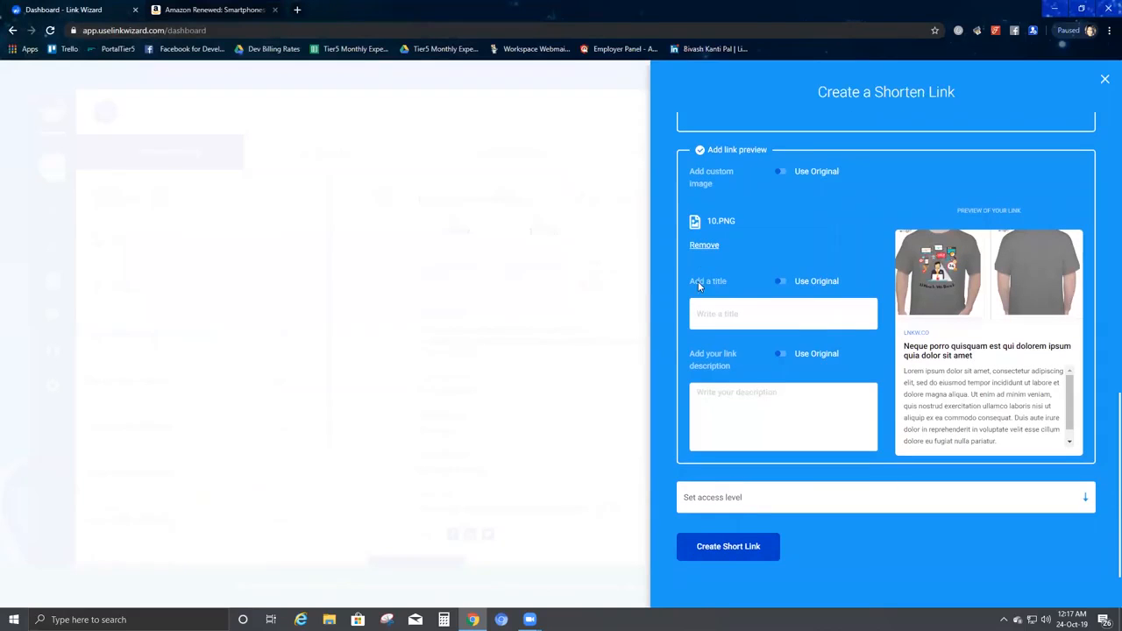
{"action": "left_click", "coordinate": [718, 322]}
{"action": "type", "text": "Brand"}
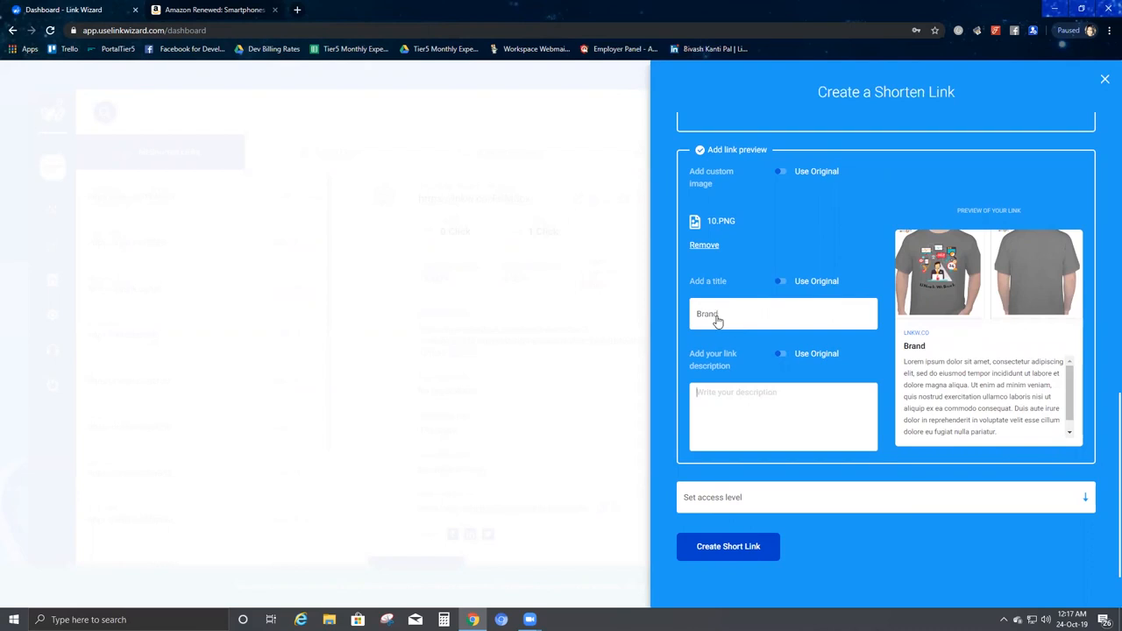
{"action": "left_click_drag", "start_coordinate": [938, 346], "coordinate": [899, 351]}
{"action": "left_click", "coordinate": [756, 418]}
{"action": "type", "text": "Shopping Website for my use"}
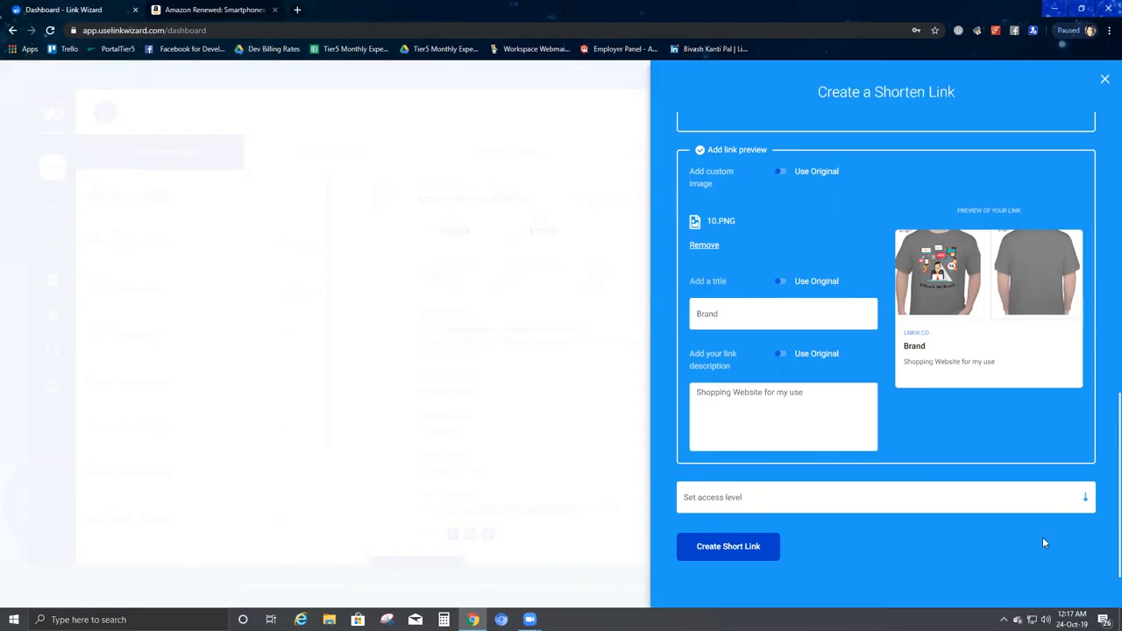
Set the access level to an expiration date for the link, using the timezone IST - Asia/Kolkata (GMT +05:30).
{"action": "left_click", "coordinate": [1086, 499]}
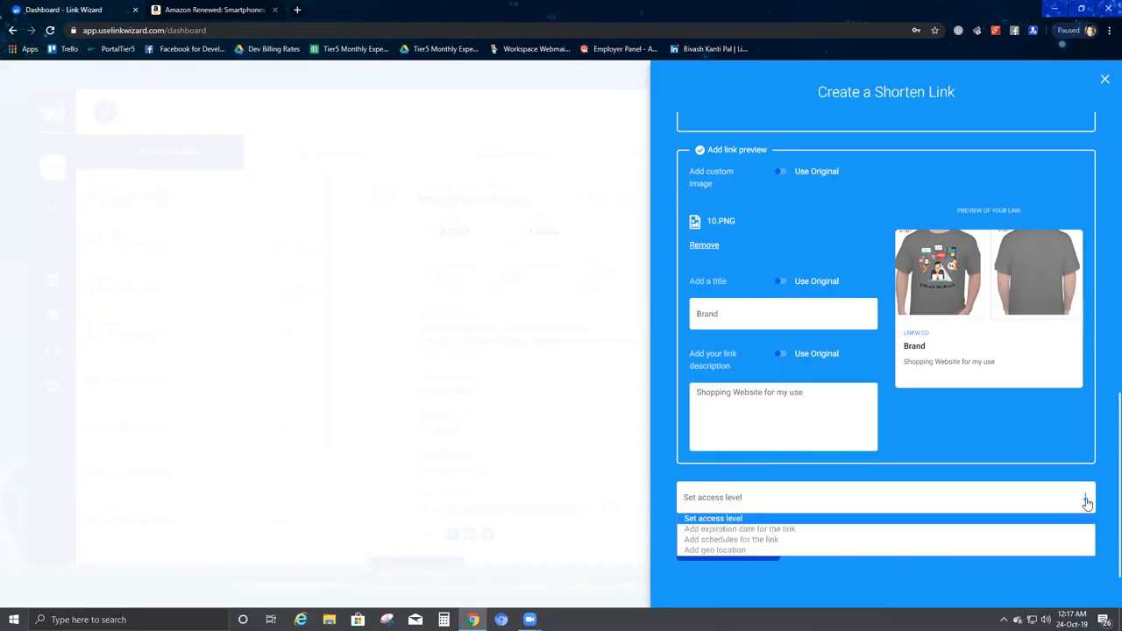
{"action": "left_click", "coordinate": [1001, 531]}
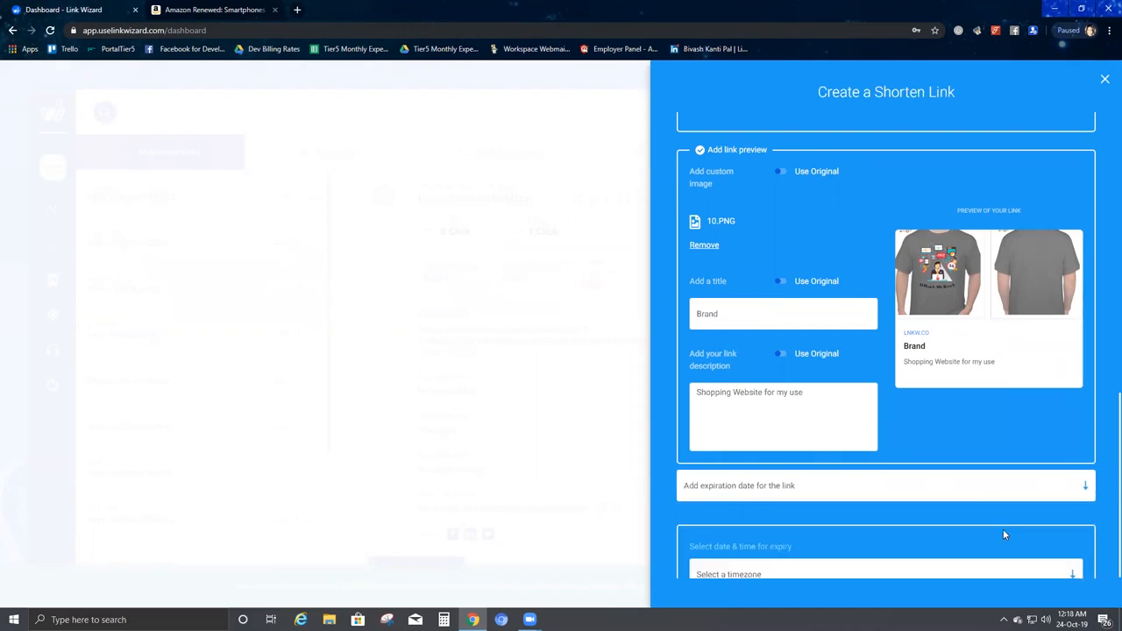
{"action": "scroll", "coordinate": [973, 476], "scroll_direction": "down", "scroll_amount": 2}
{"action": "left_click", "coordinate": [973, 472]}
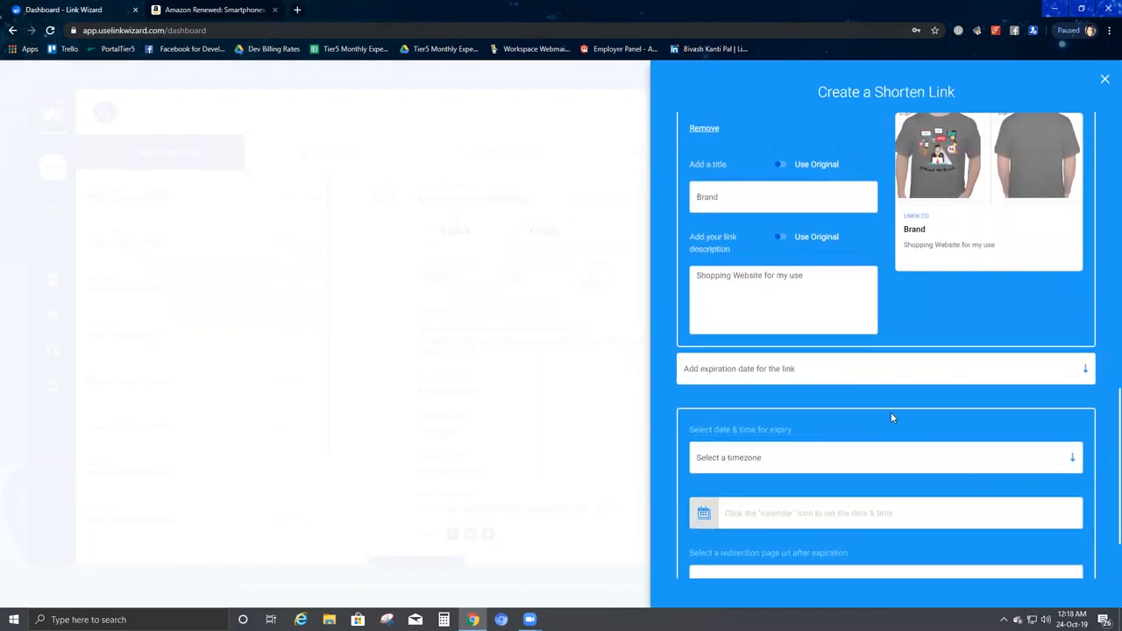
{"action": "left_click", "coordinate": [891, 413]}
{"action": "left_click", "coordinate": [1073, 460]}
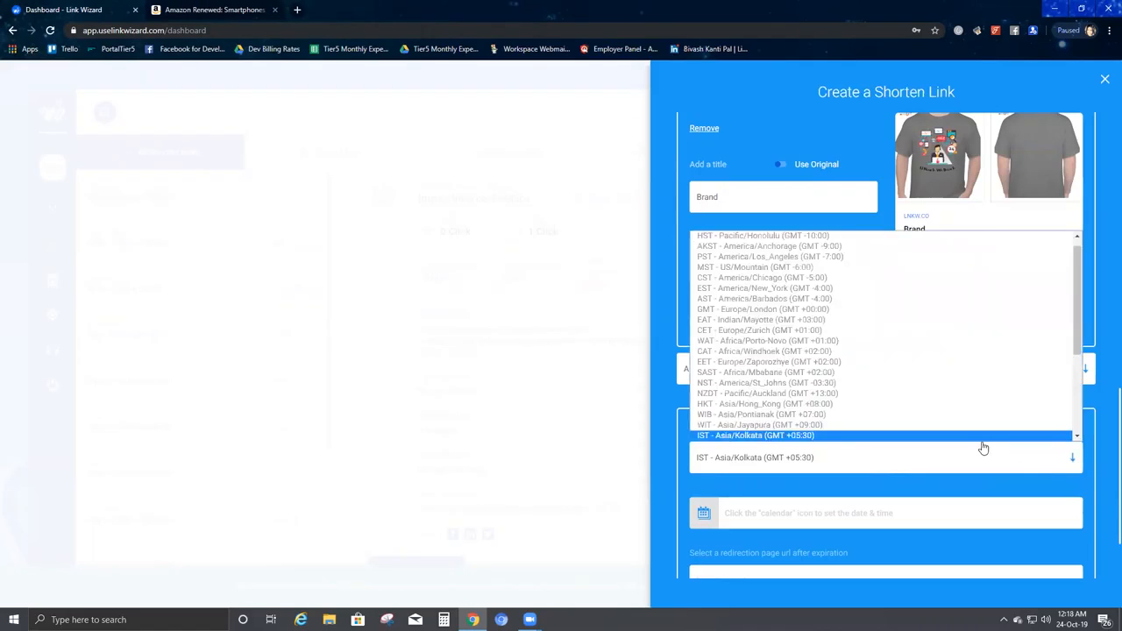
{"action": "scroll", "coordinate": [982, 438], "scroll_direction": "down", "scroll_amount": 2}
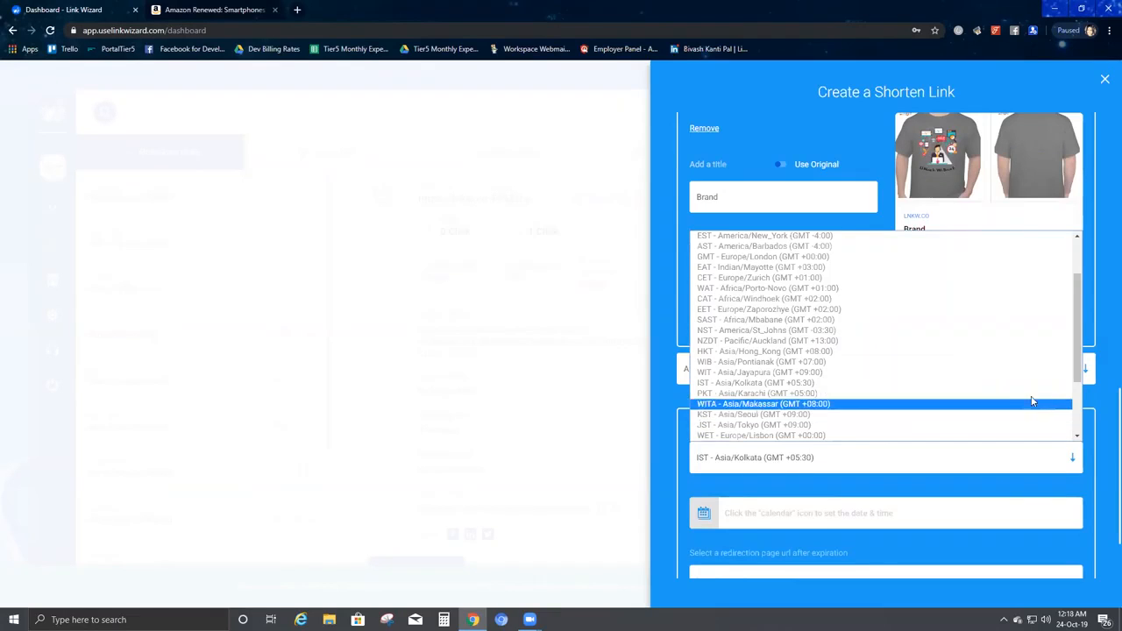
{"action": "left_click", "coordinate": [24, 266]}
Set the link's expiry date and time to 10/31/2019 12:00 AM.
{"action": "scroll", "coordinate": [845, 484], "scroll_direction": "down", "scroll_amount": 1}
{"action": "left_click", "coordinate": [705, 415]}
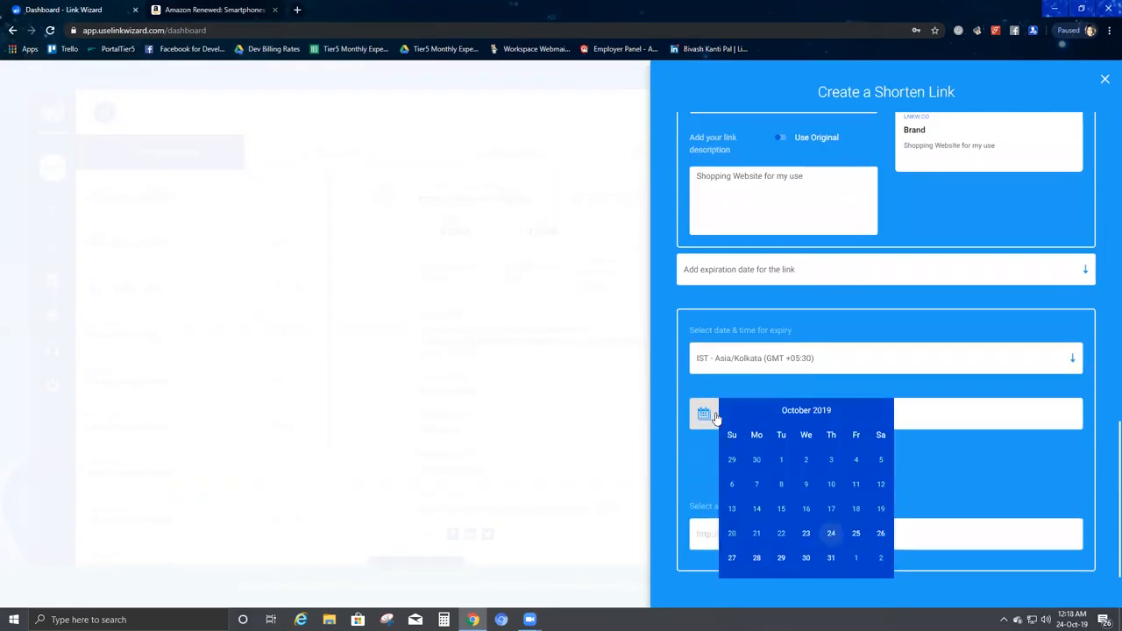
{"action": "left_click", "coordinate": [831, 558]}
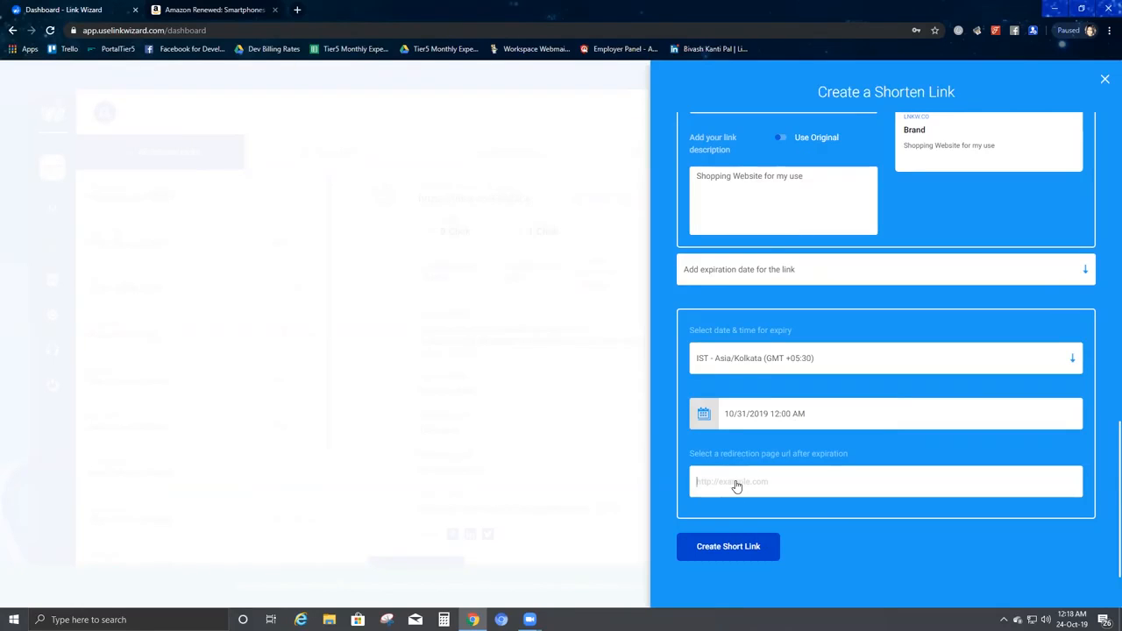
Paste the copied Amazon page URL as the redirection page after expiration.
{"action": "key", "text": "ctrl+v"}
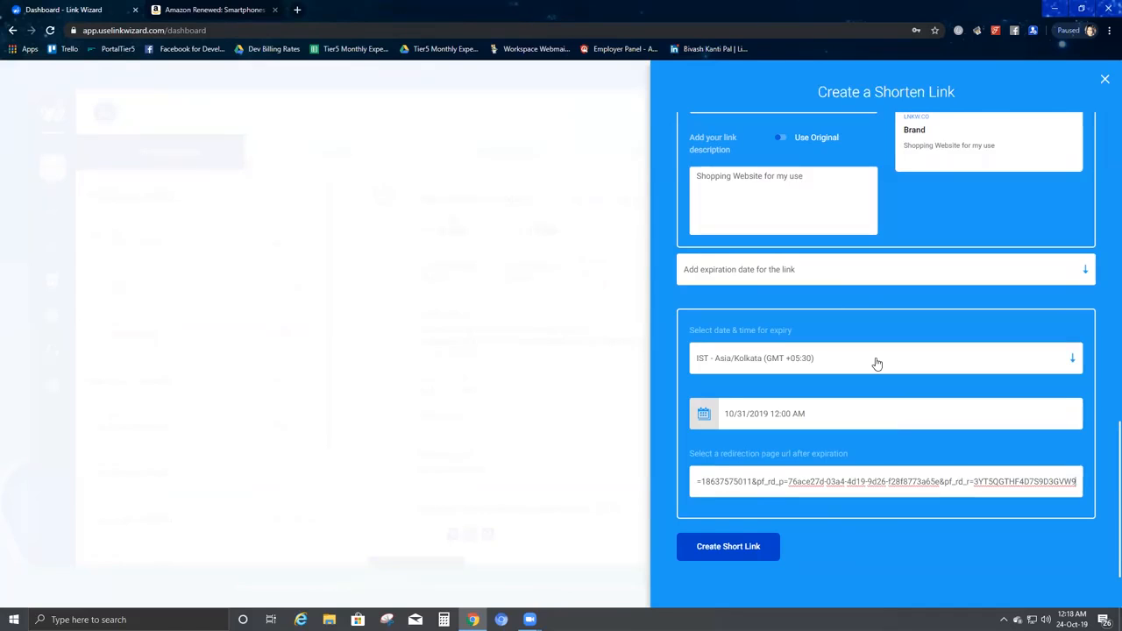
{"action": "triple_click", "coordinate": [932, 484]}
{"action": "key", "text": "ctrl+c"}
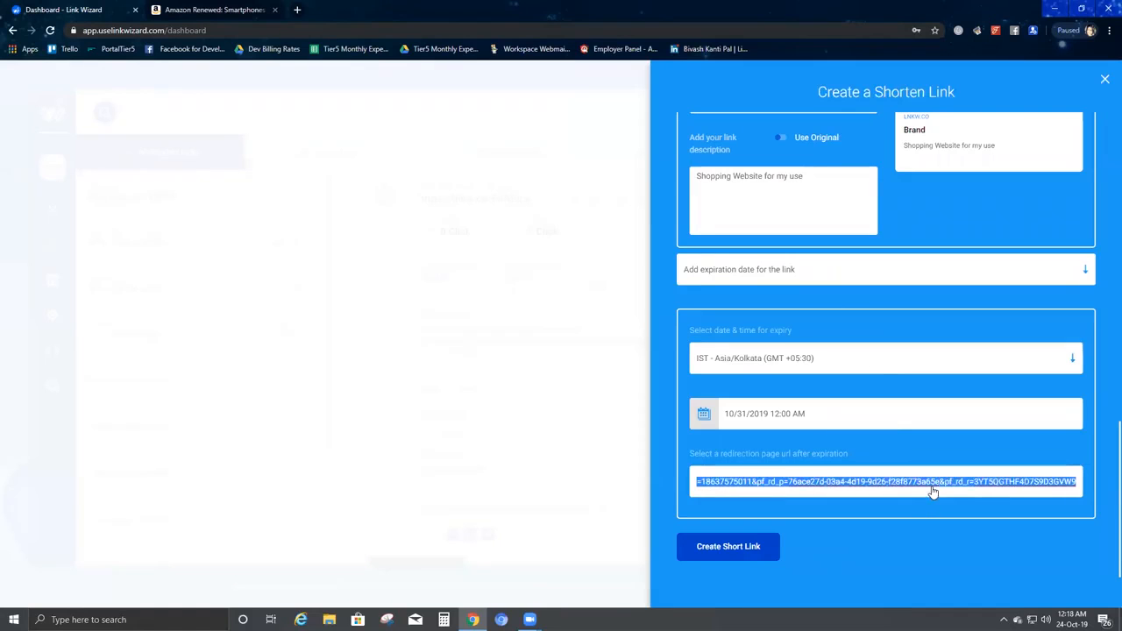
{"action": "key", "text": "BackSpace"}
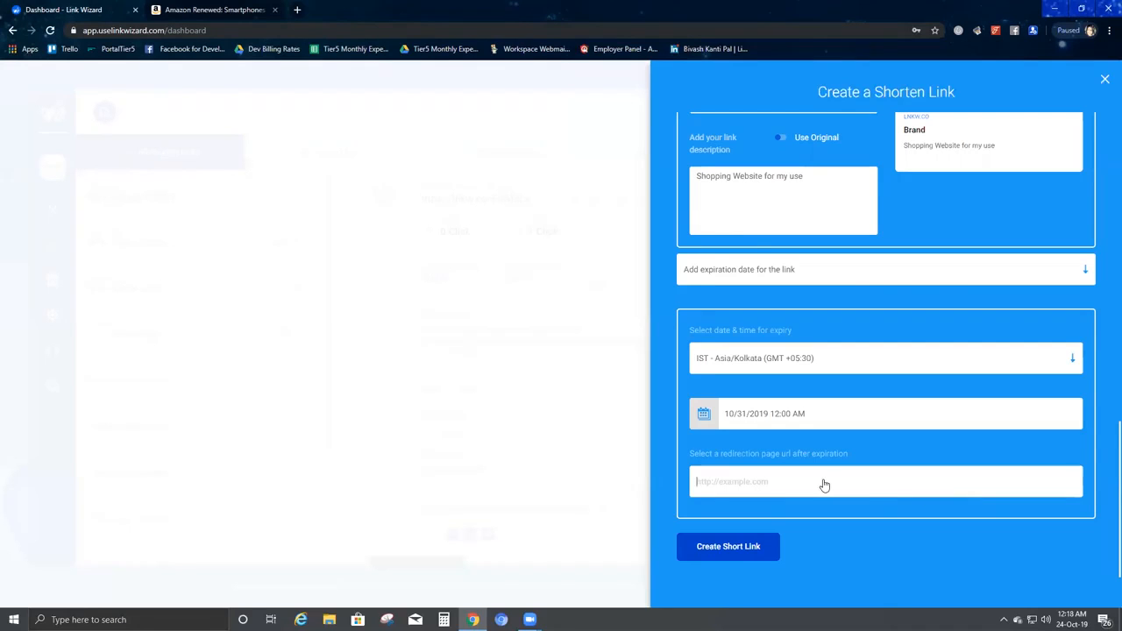
{"action": "key", "text": "ctrl+v"}
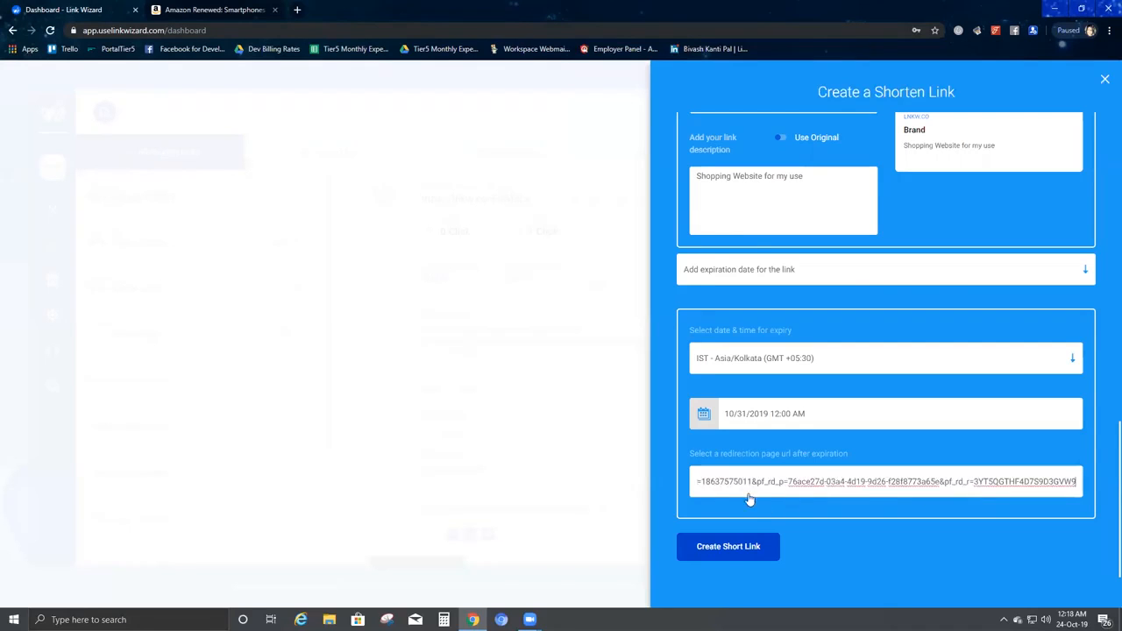
Create the short link and show the list of shortened links.
{"action": "left_click", "coordinate": [738, 547]}
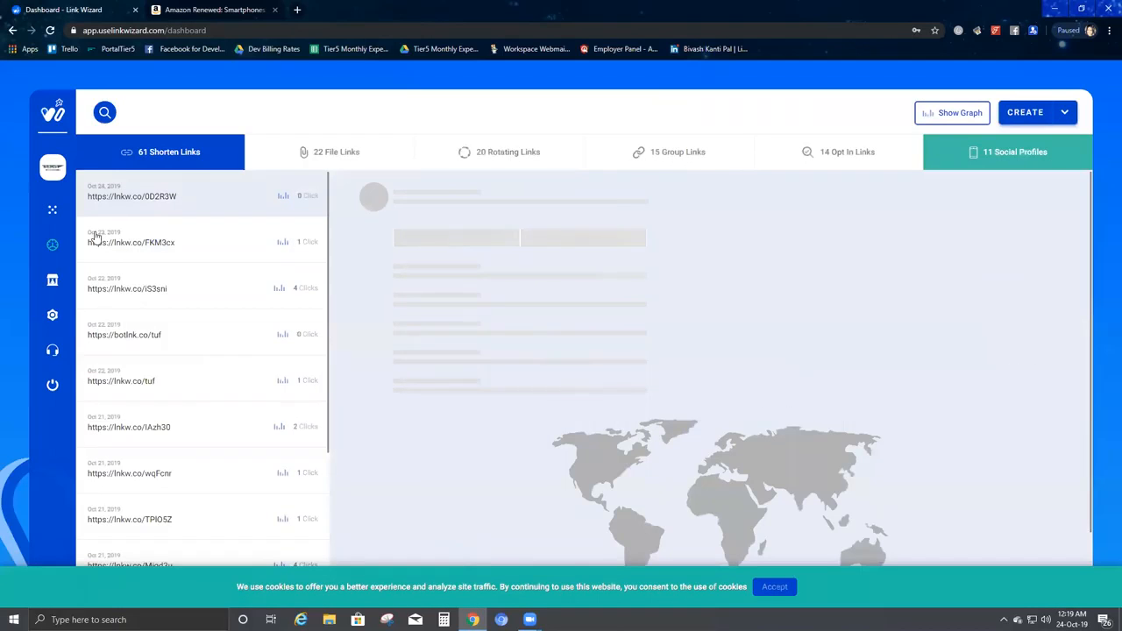
{"action": "left_click", "coordinate": [167, 156]}
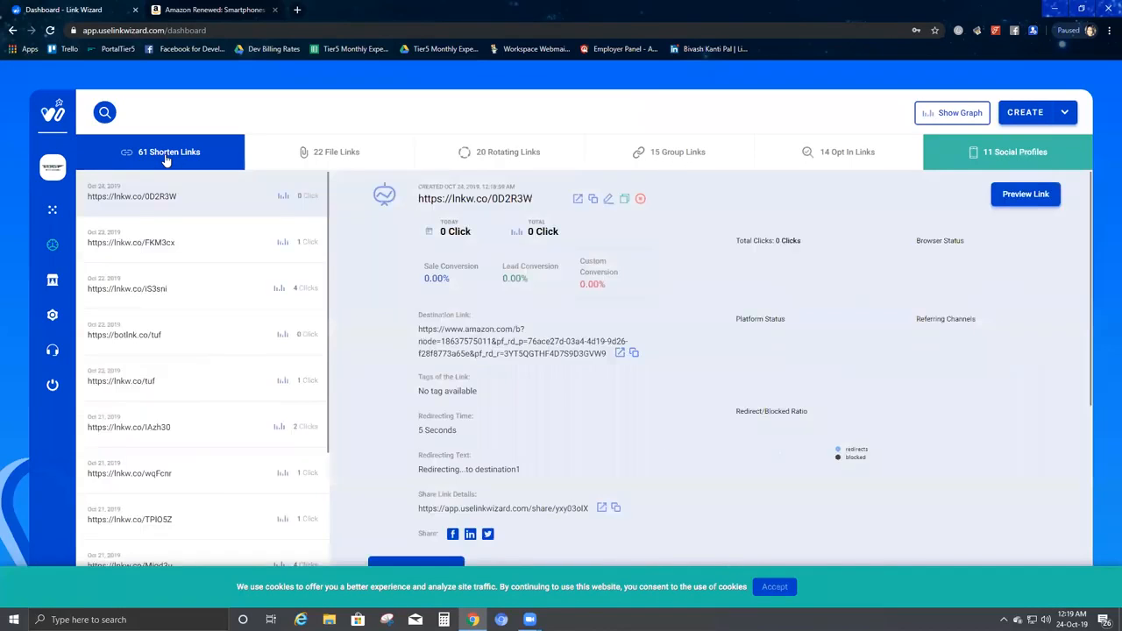
Examine the new short link's address and creation time in the shortened links list.
{"action": "left_click_drag", "start_coordinate": [539, 205], "coordinate": [412, 206]}
{"action": "left_click", "coordinate": [414, 216]}
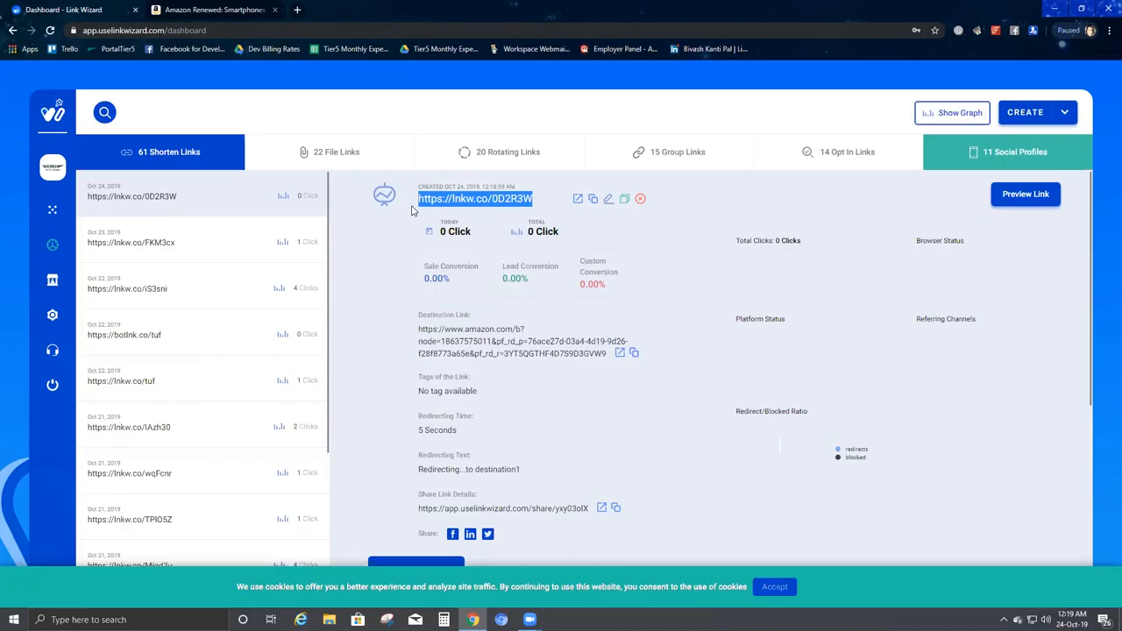
{"action": "left_click_drag", "start_coordinate": [570, 182], "coordinate": [574, 212]}
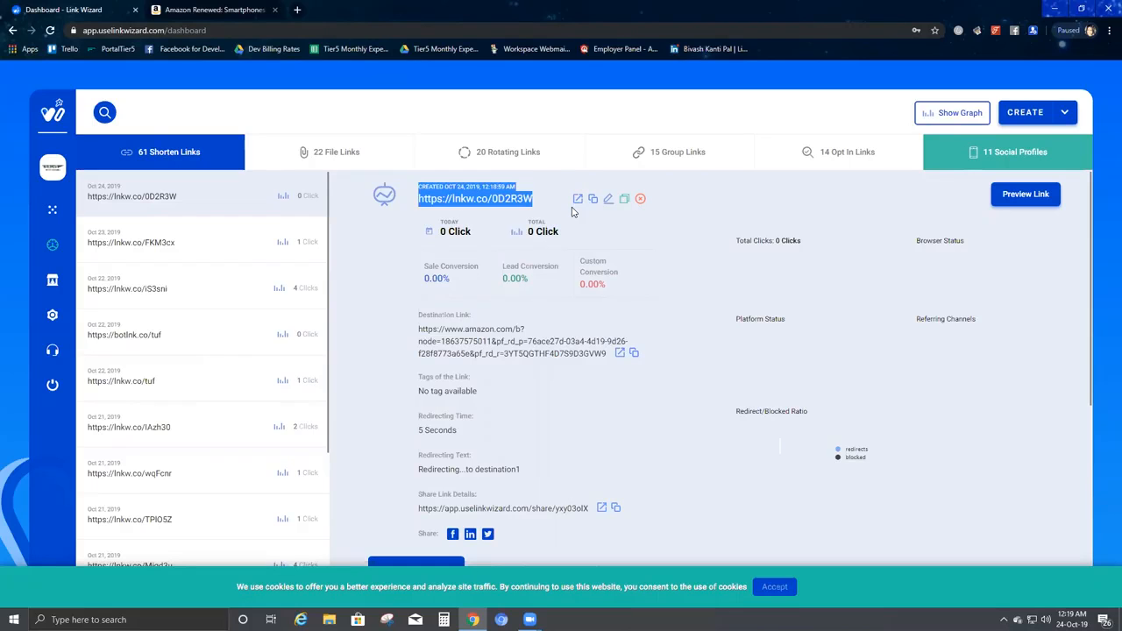
{"action": "left_click", "coordinate": [568, 188]}
{"action": "left_click", "coordinate": [590, 165]}
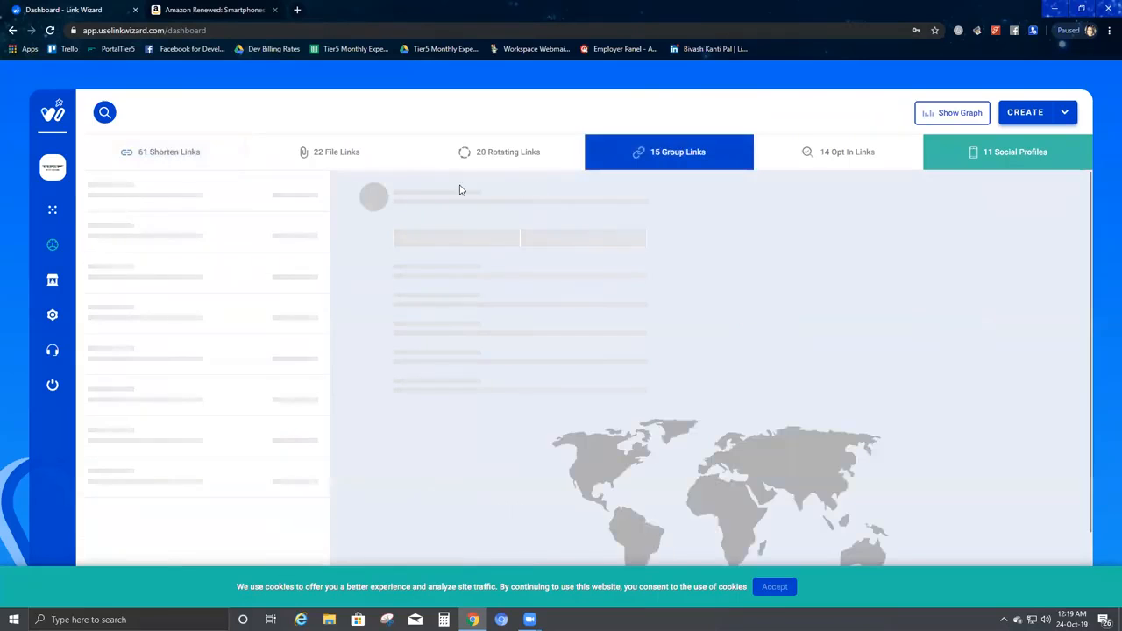
{"action": "left_click", "coordinate": [178, 155]}
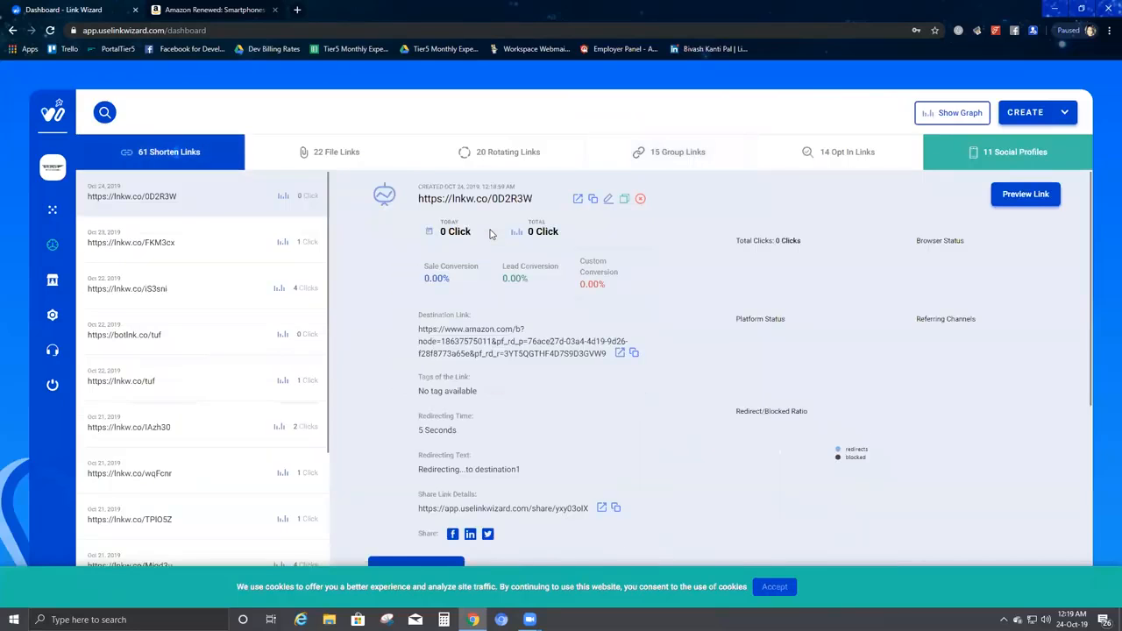
Open the new short link, submit its password, decline saving the password in the browser, and close the opened page.
{"action": "left_click_drag", "start_coordinate": [664, 211], "coordinate": [639, 211]}
{"action": "left_click", "coordinate": [656, 202]}
{"action": "left_click", "coordinate": [578, 201]}
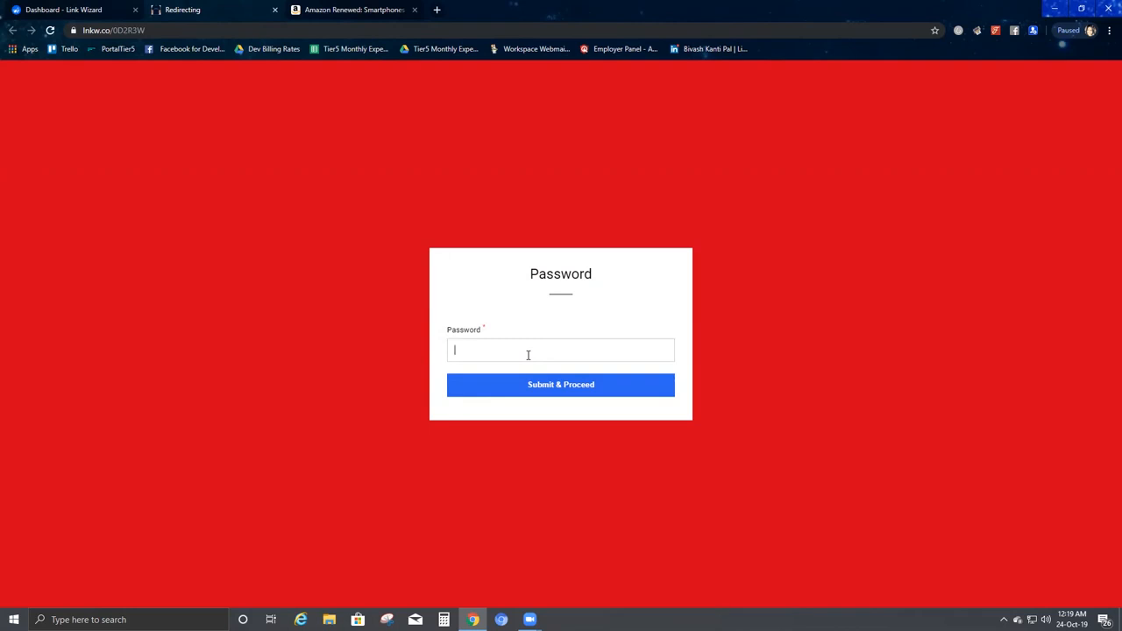
{"action": "type", "text": "•"}
{"action": "left_click", "coordinate": [583, 387]}
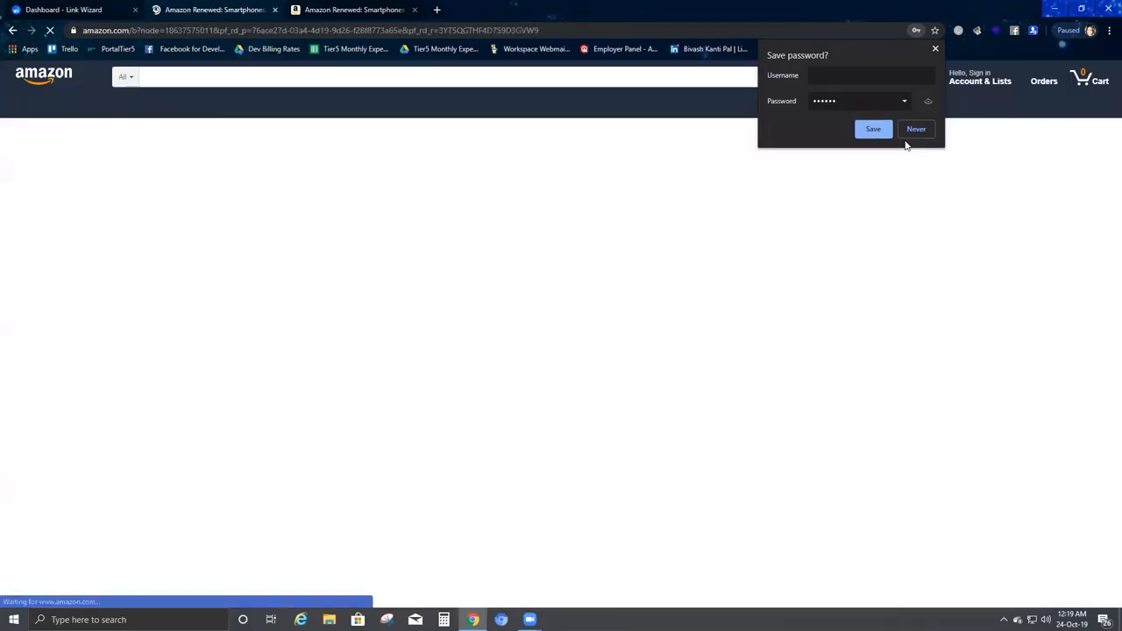
{"action": "left_click", "coordinate": [916, 131]}
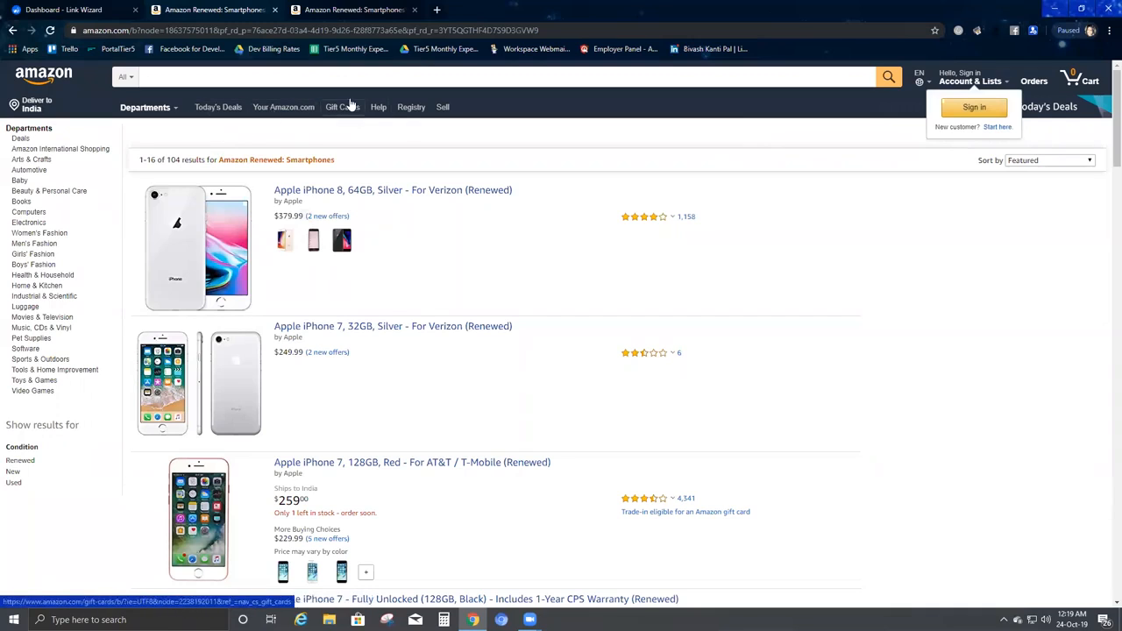
{"action": "left_click", "coordinate": [275, 11]}
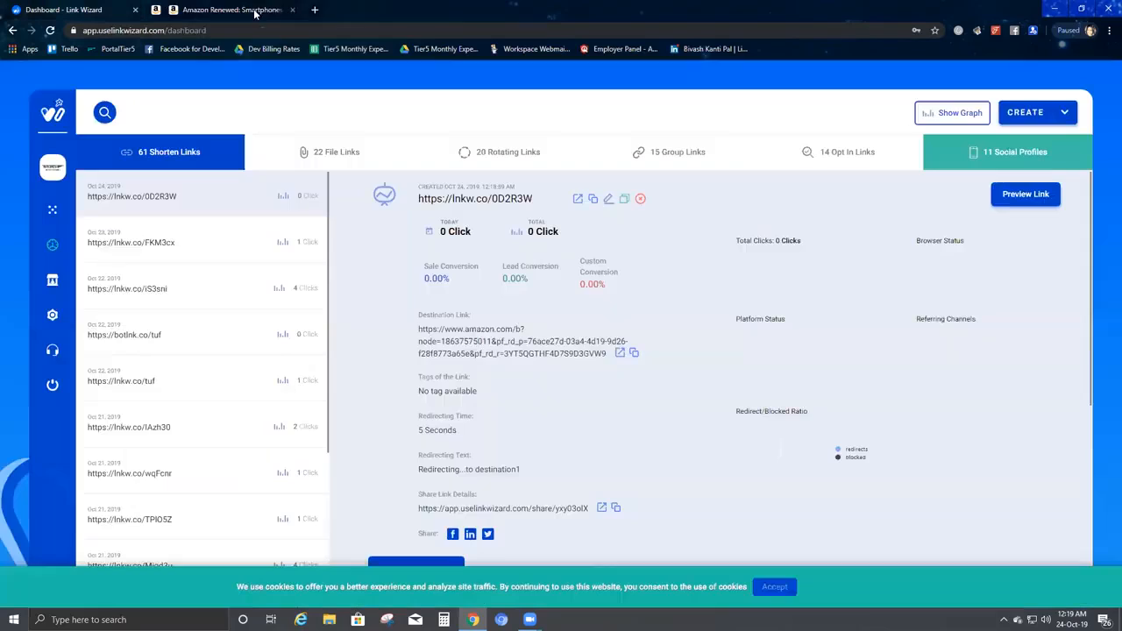
Copy the short link, load it in a new browser tab, and submit the link password to reach the Amazon page.
{"action": "left_click", "coordinate": [593, 200]}
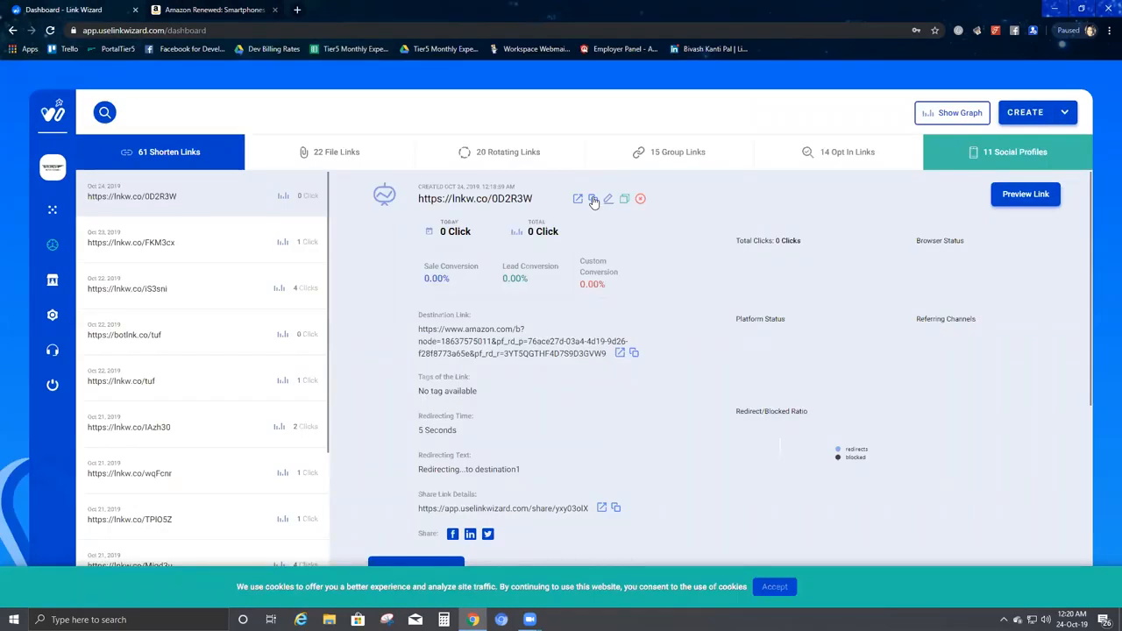
{"action": "left_click", "coordinate": [297, 10]}
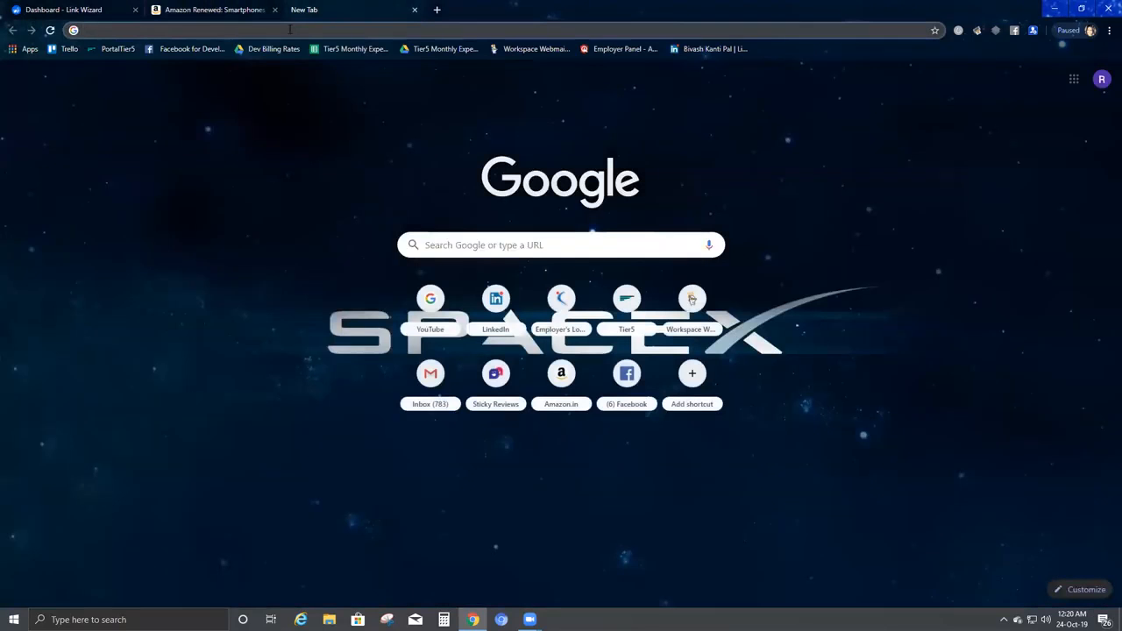
{"action": "type", "text": "lnkw.co/0D2R3W"}
{"action": "key", "text": "Return"}
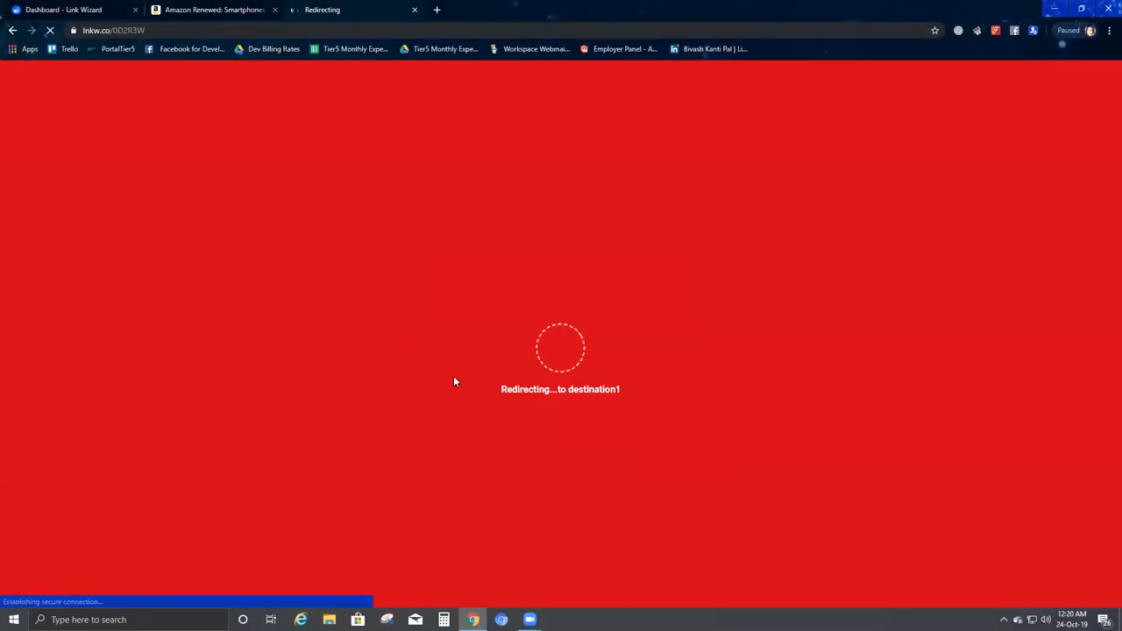
{"action": "type", "text": "••••••"}
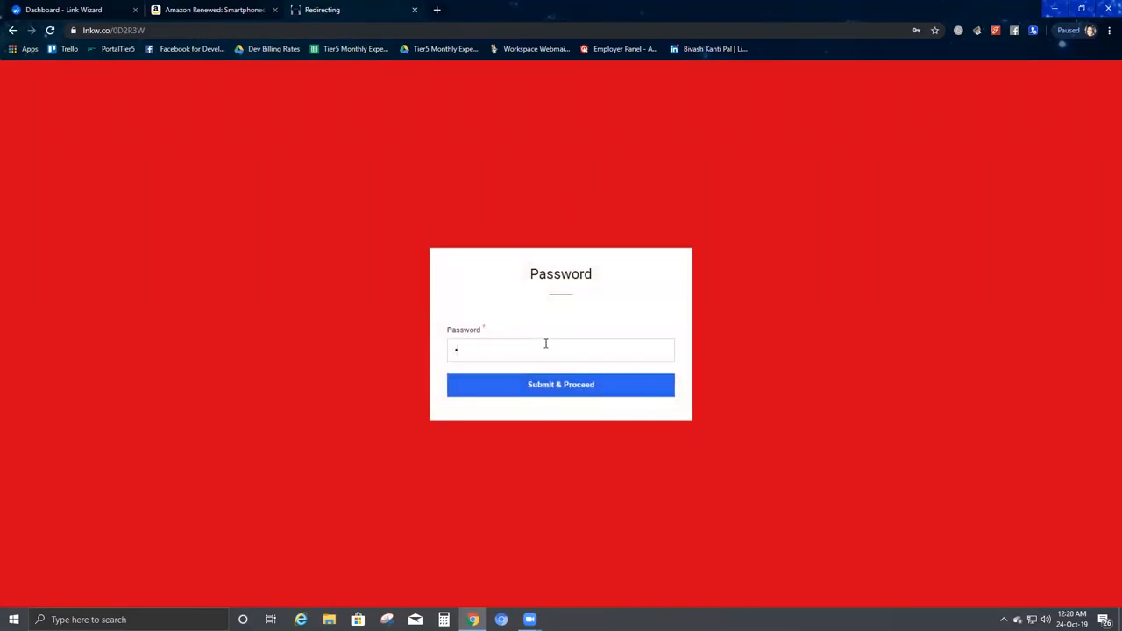
{"action": "key", "text": "Return"}
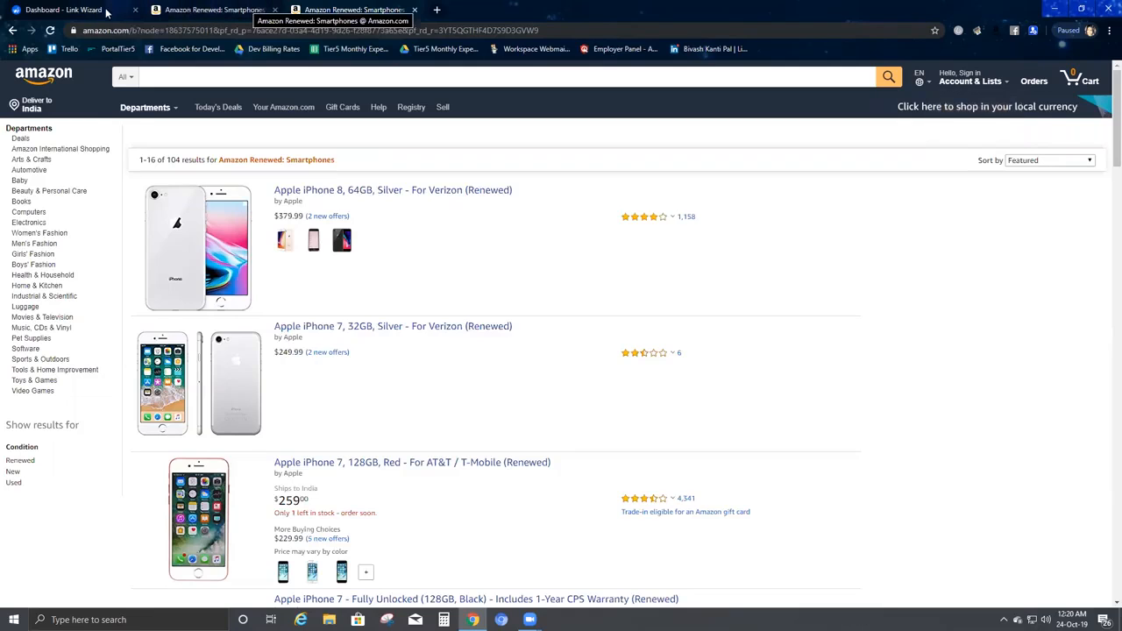
Return to the Link Wizard dashboard, open the short link's edit form, and close it without changes.
{"action": "left_click", "coordinate": [105, 11]}
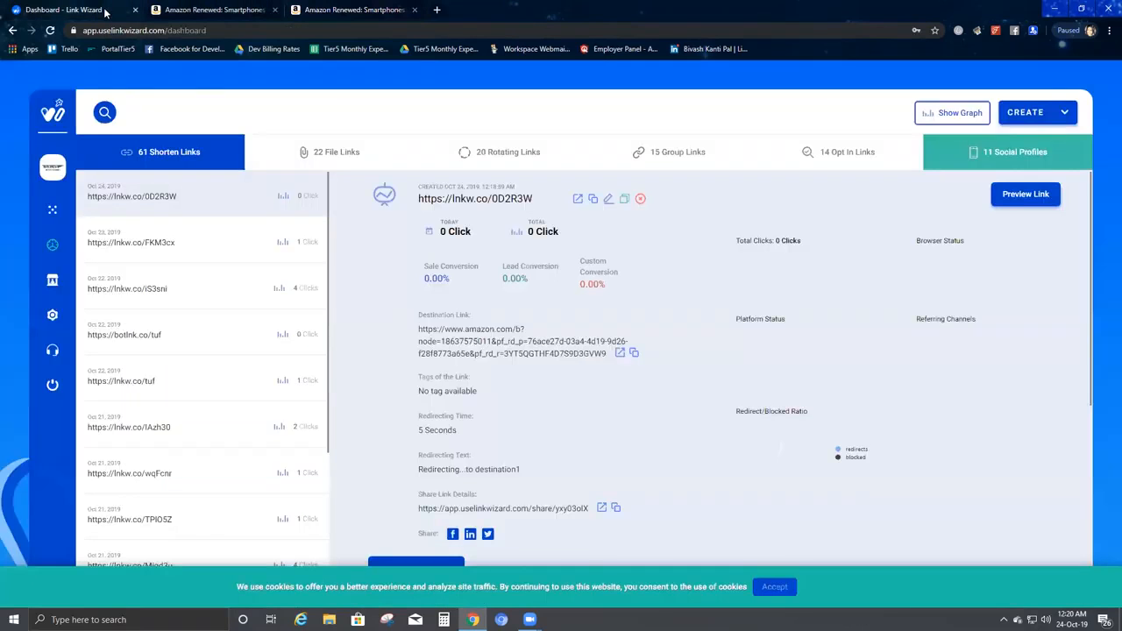
{"action": "left_click", "coordinate": [611, 205]}
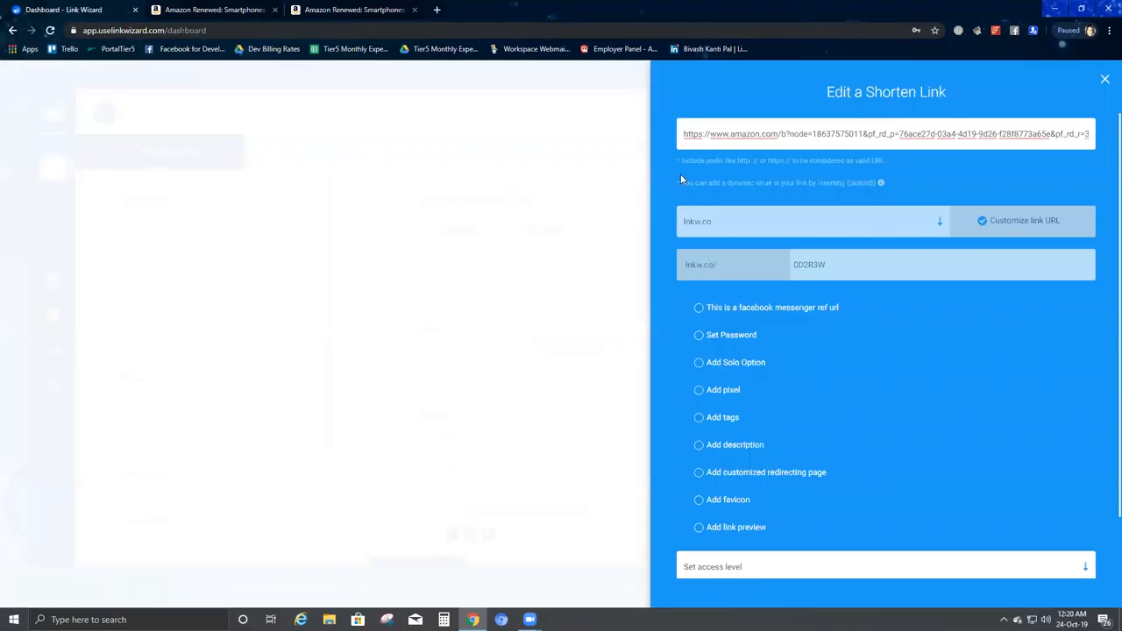
{"action": "left_click", "coordinate": [1106, 82]}
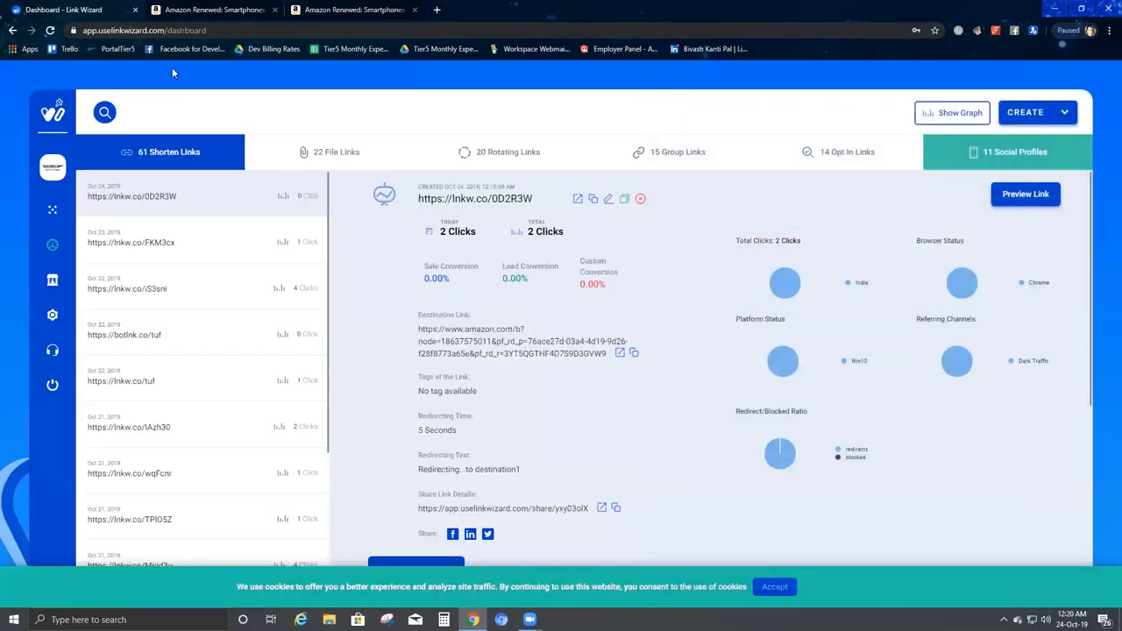
Clone the short link with its existing settings and reopen the original lnkw.co/0D2R3W link's details for comparison.
{"action": "left_click", "coordinate": [624, 201]}
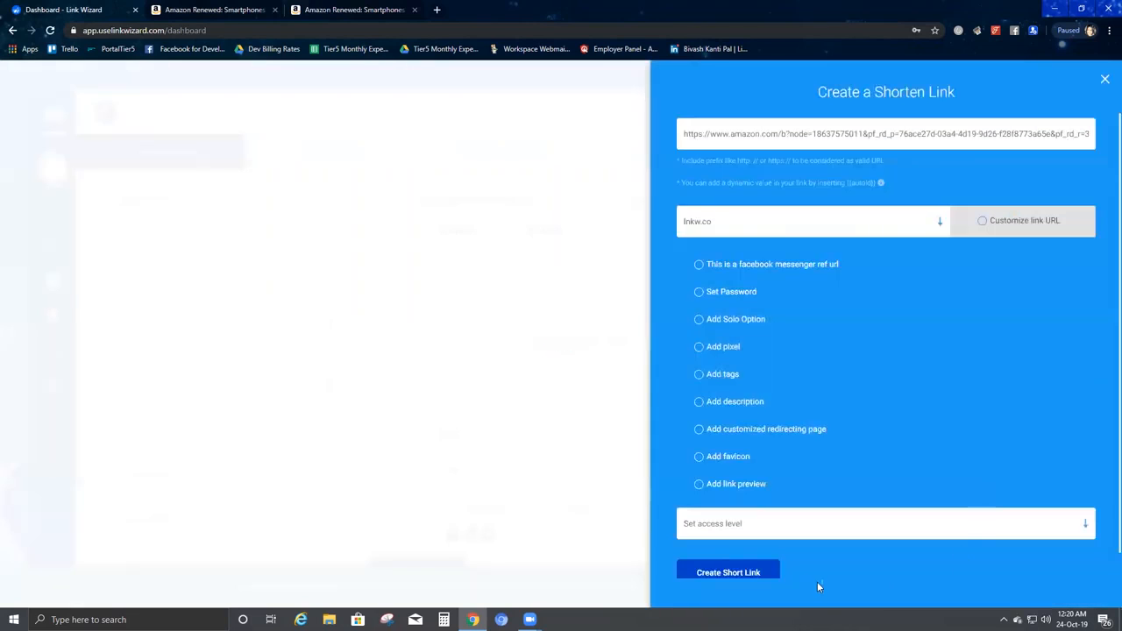
{"action": "left_click", "coordinate": [725, 575]}
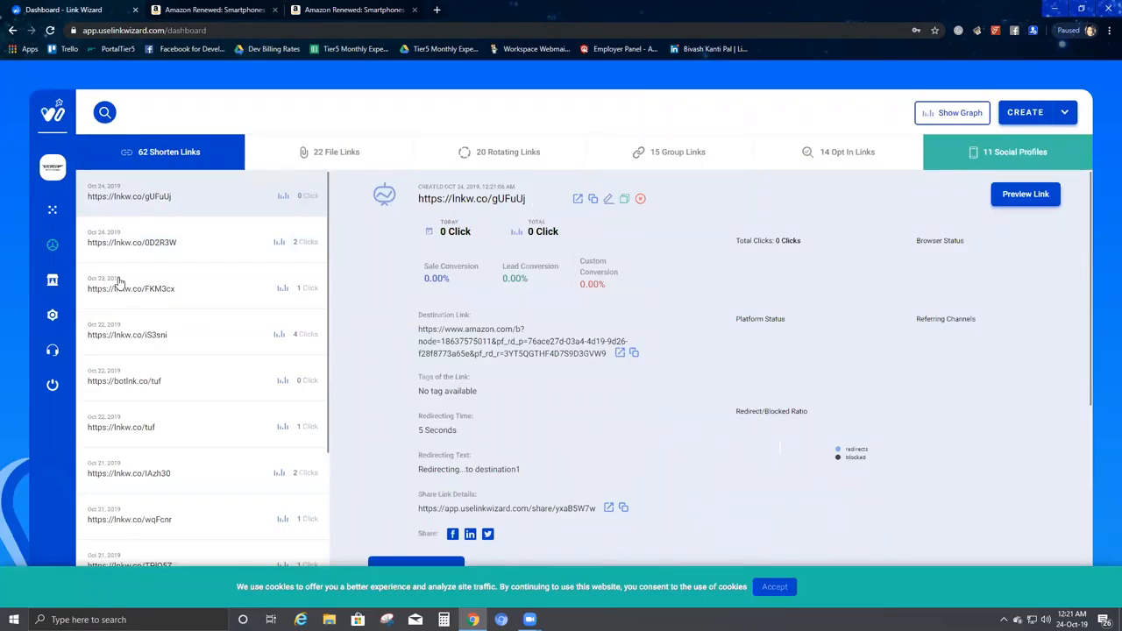
{"action": "left_click", "coordinate": [186, 242]}
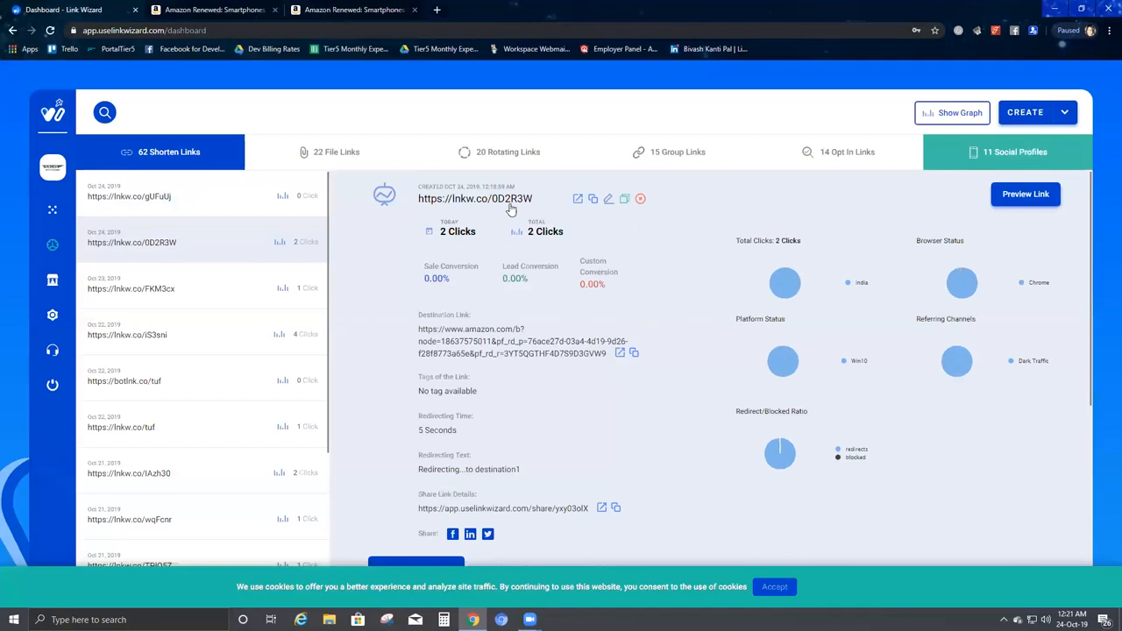
{"action": "left_click_drag", "start_coordinate": [526, 208], "coordinate": [410, 206]}
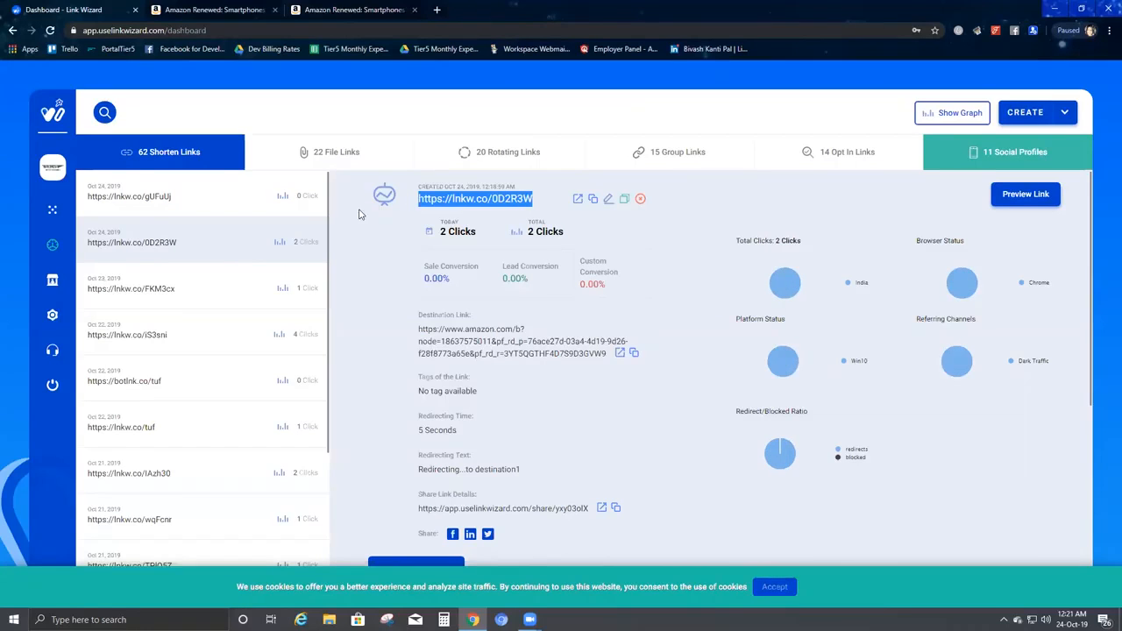
Copy the cloned link's URL, load it in a new browser tab, and submit the link password.
{"action": "left_click", "coordinate": [157, 196]}
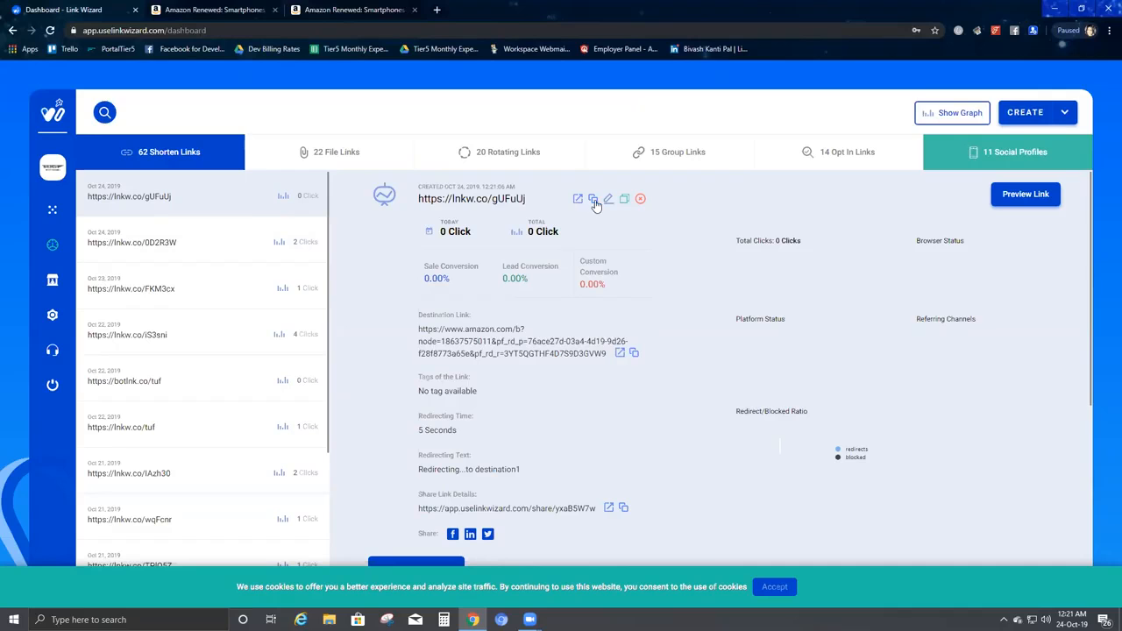
{"action": "left_click", "coordinate": [437, 11]}
{"action": "type", "text": "https://lnkw.co/gUFuUj"}
{"action": "key", "text": "Return"}
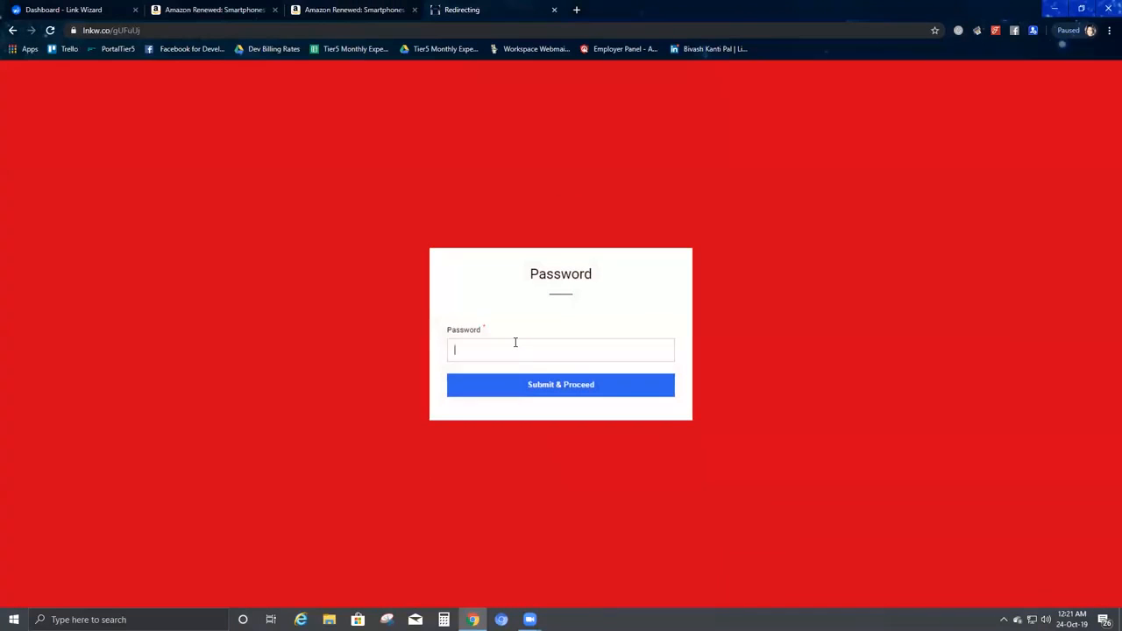
{"action": "key", "text": "Return"}
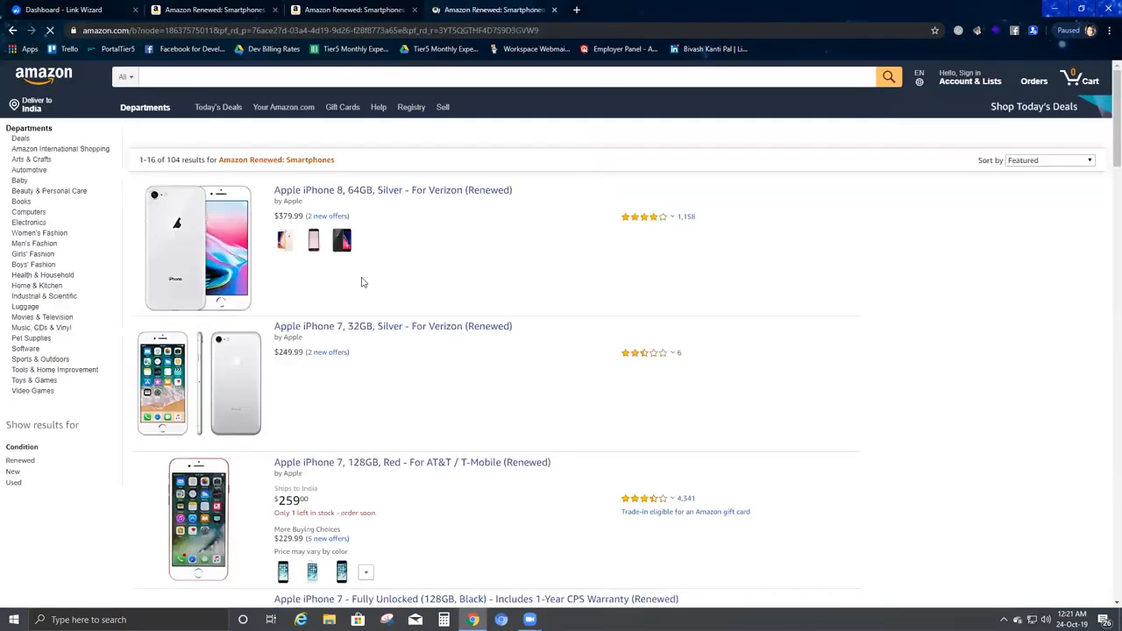
Close the opened Amazon page and delete the cloned short link lnkw.co/gUFuUj.
{"action": "left_click", "coordinate": [554, 10]}
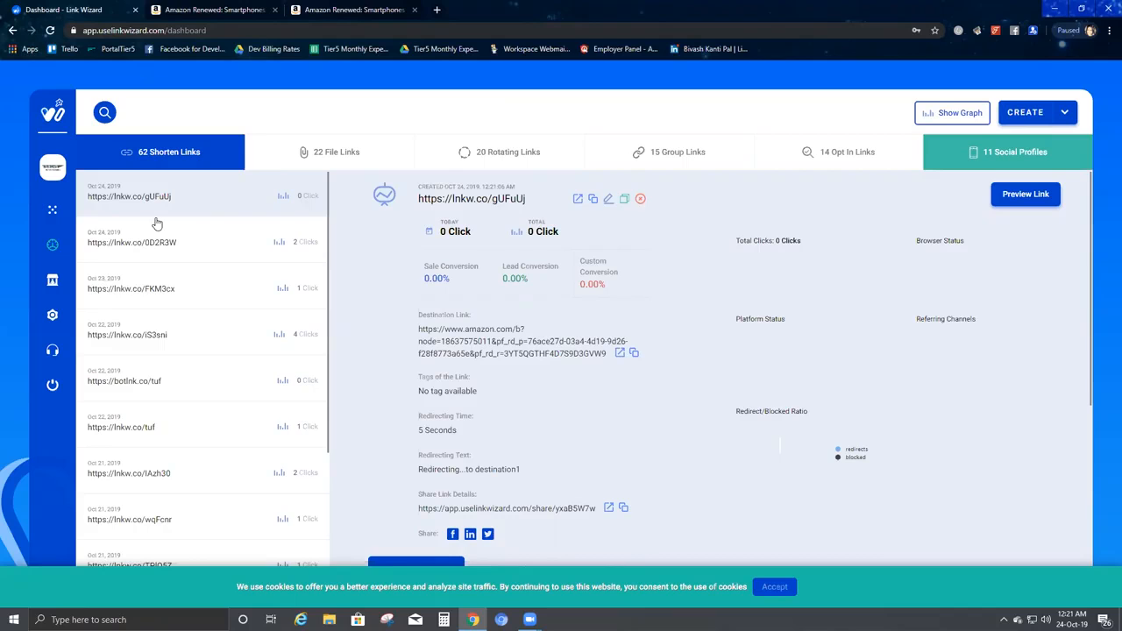
{"action": "left_click", "coordinate": [642, 200]}
{"action": "left_click", "coordinate": [626, 368]}
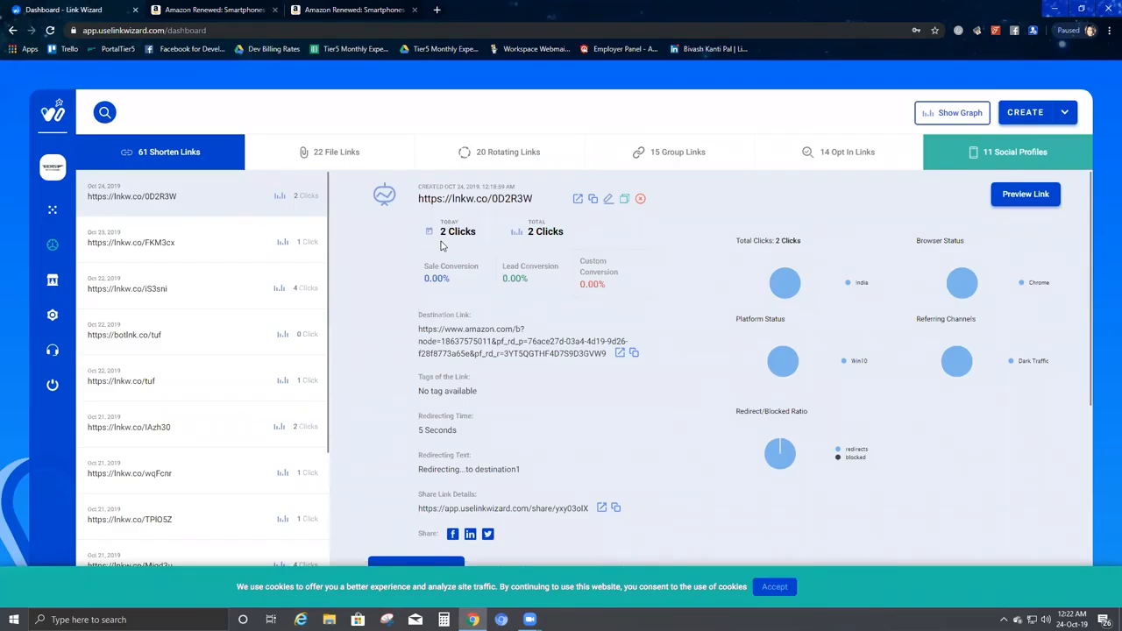
Review the link's today and total click counts and its sale, lead and custom conversion rates.
{"action": "mouse_move", "coordinate": [440, 220]}
{"action": "left_mouse_down"}
{"action": "mouse_move", "coordinate": [449, 244]}
{"action": "mouse_move", "coordinate": [455, 235]}
{"action": "left_mouse_up"}
{"action": "left_click_drag", "start_coordinate": [567, 235], "coordinate": [526, 225]}
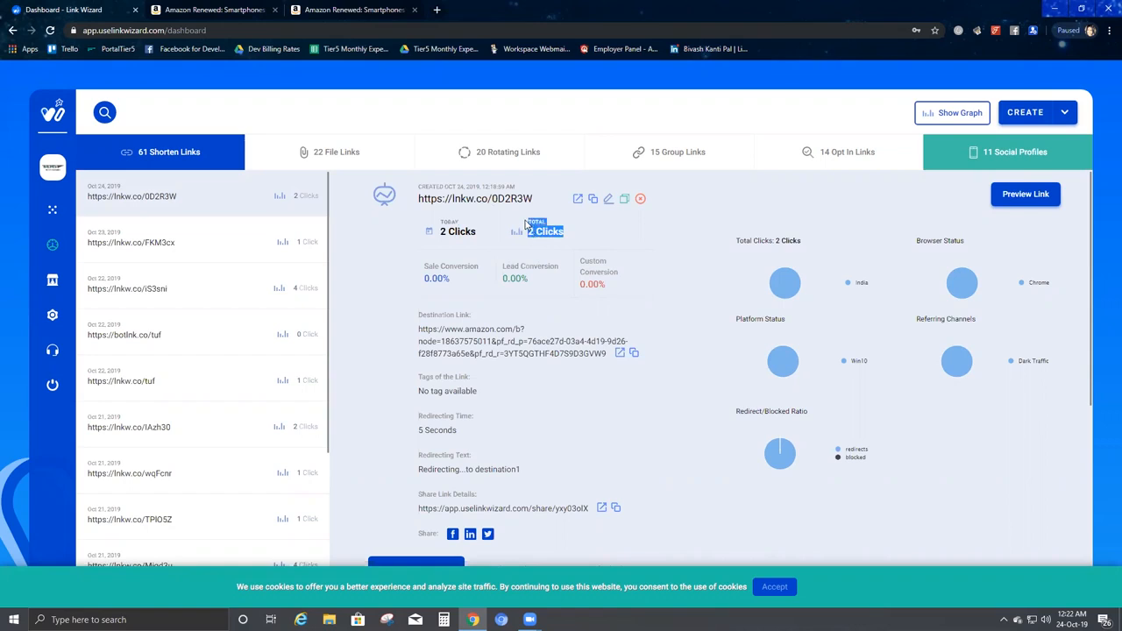
{"action": "left_click", "coordinate": [689, 233]}
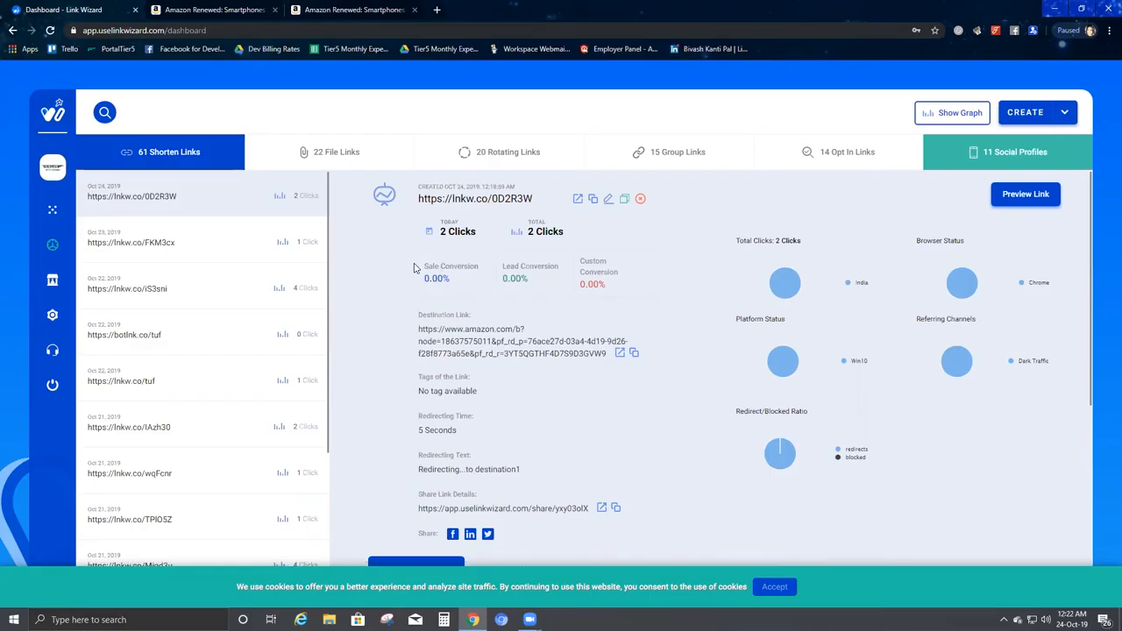
{"action": "left_click_drag", "start_coordinate": [416, 268], "coordinate": [503, 270]}
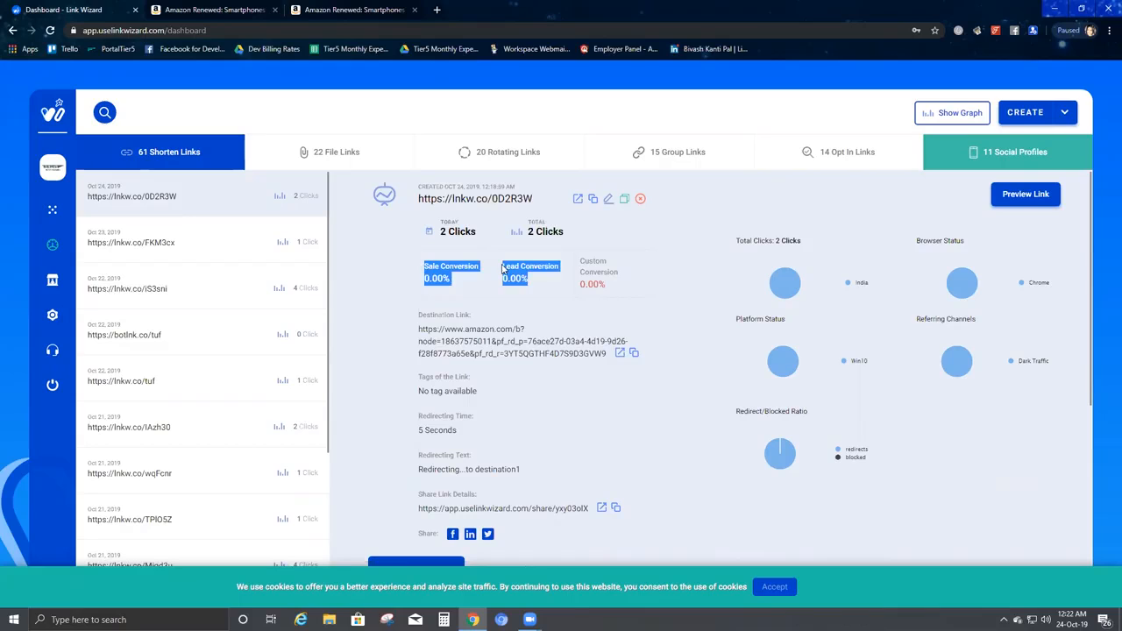
{"action": "left_click", "coordinate": [594, 264]}
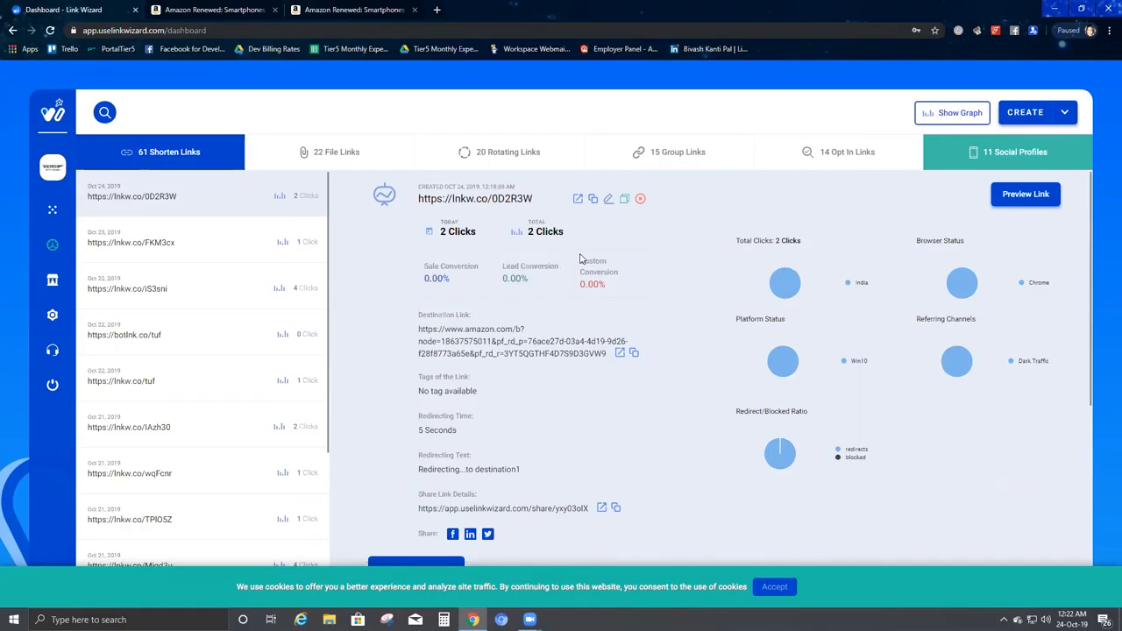
{"action": "left_click_drag", "start_coordinate": [621, 298], "coordinate": [568, 257]}
{"action": "left_click", "coordinate": [679, 248]}
Examine the link's charts for total clicks by country, browser, platform, referring channels and redirect/blocked ratio.
{"action": "mouse_move", "coordinate": [787, 286]}
{"action": "mouse_move", "coordinate": [962, 289]}
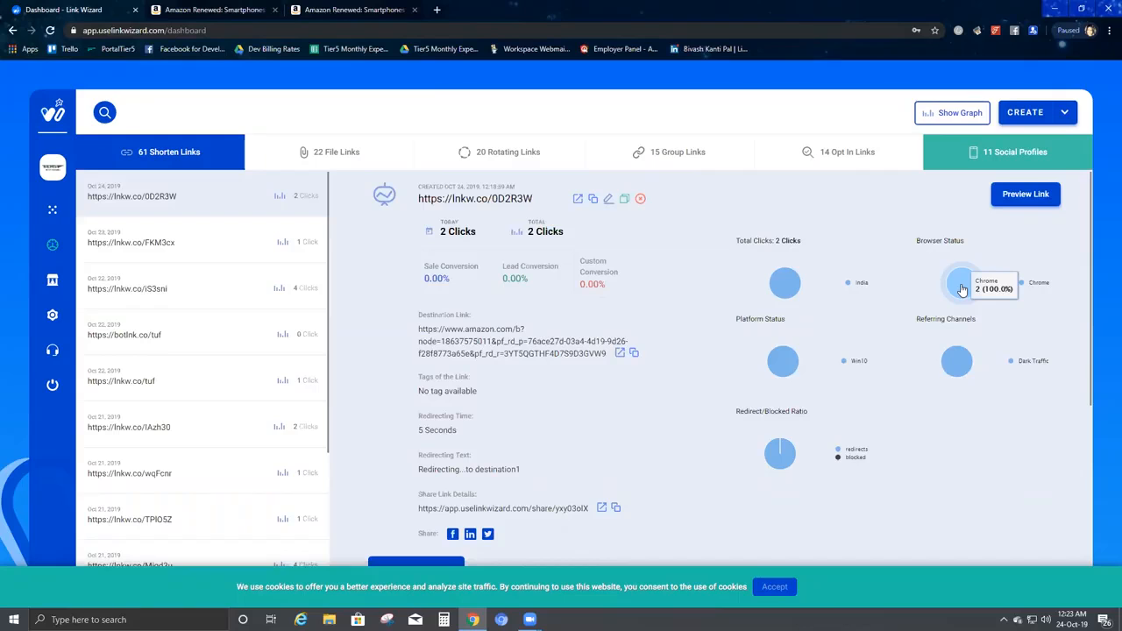
{"action": "mouse_move", "coordinate": [785, 369]}
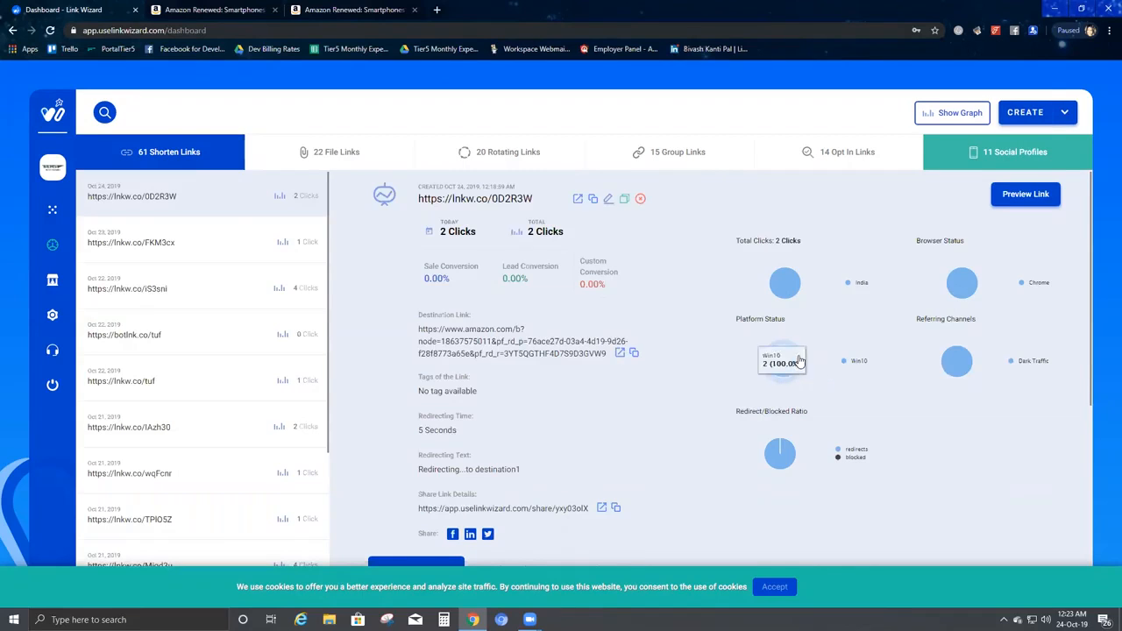
{"action": "mouse_move", "coordinate": [928, 355]}
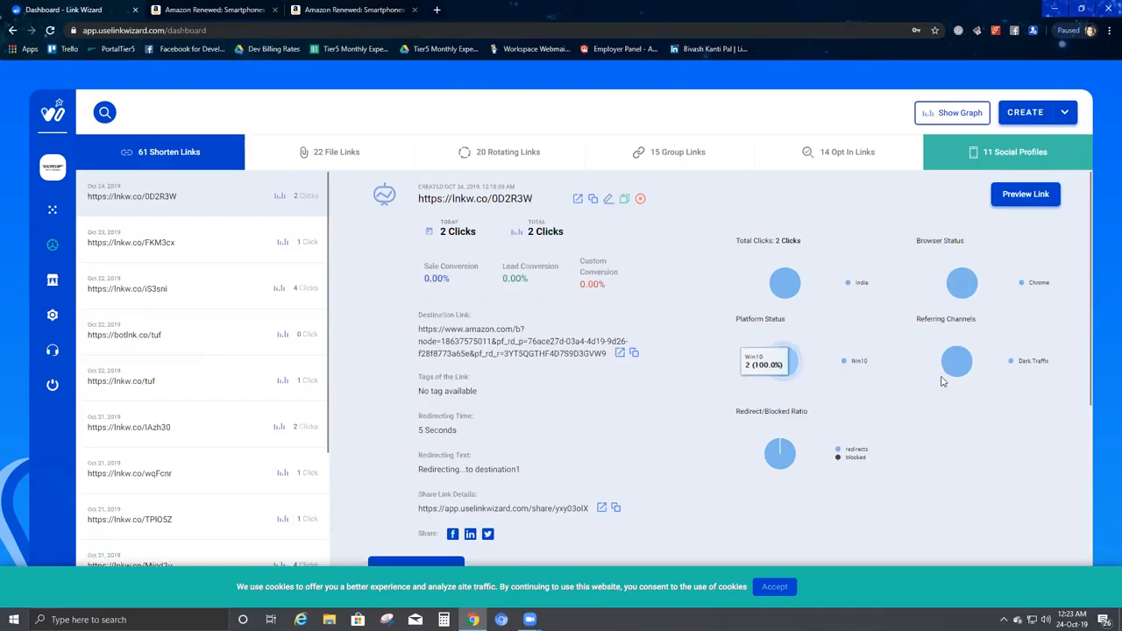
{"action": "mouse_move", "coordinate": [959, 370]}
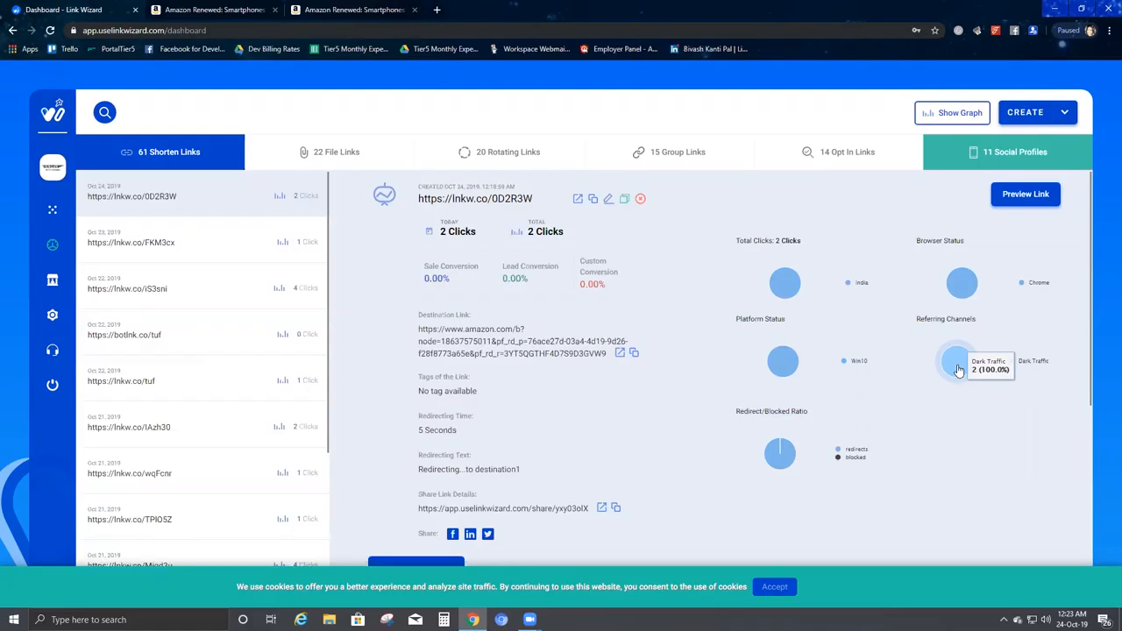
{"action": "mouse_move", "coordinate": [788, 452]}
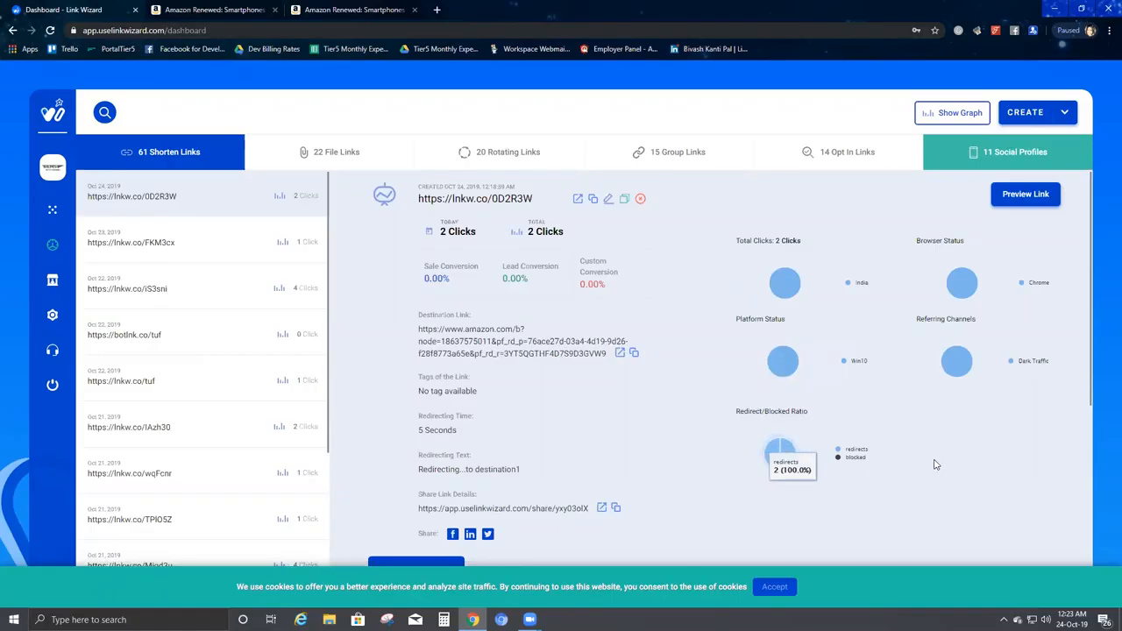
{"action": "scroll", "coordinate": [936, 464], "scroll_direction": "down", "scroll_amount": 2}
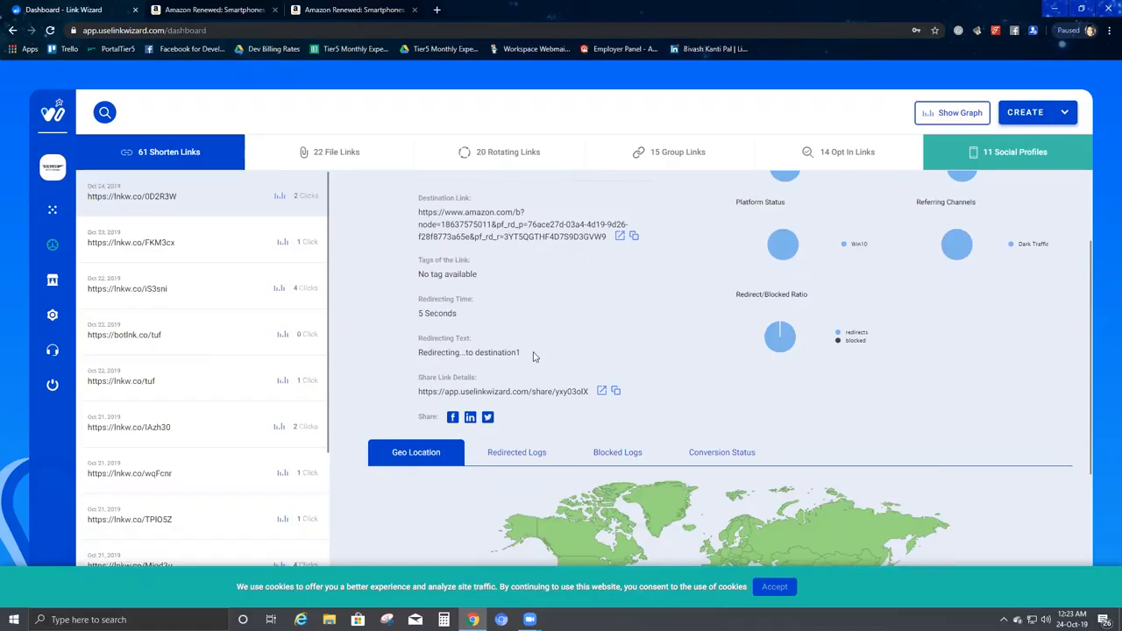
Review the short link's redirected logs, blocked logs and conversion status, and return to its geo location map.
{"action": "scroll", "coordinate": [593, 319], "scroll_direction": "down", "scroll_amount": 3}
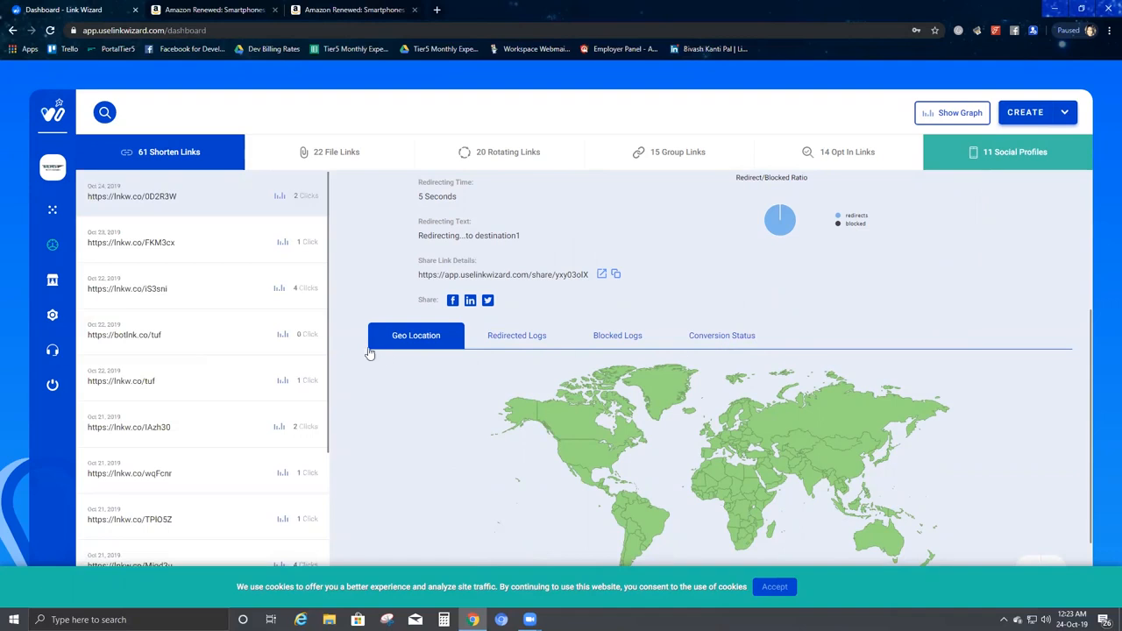
{"action": "left_click", "coordinate": [518, 335]}
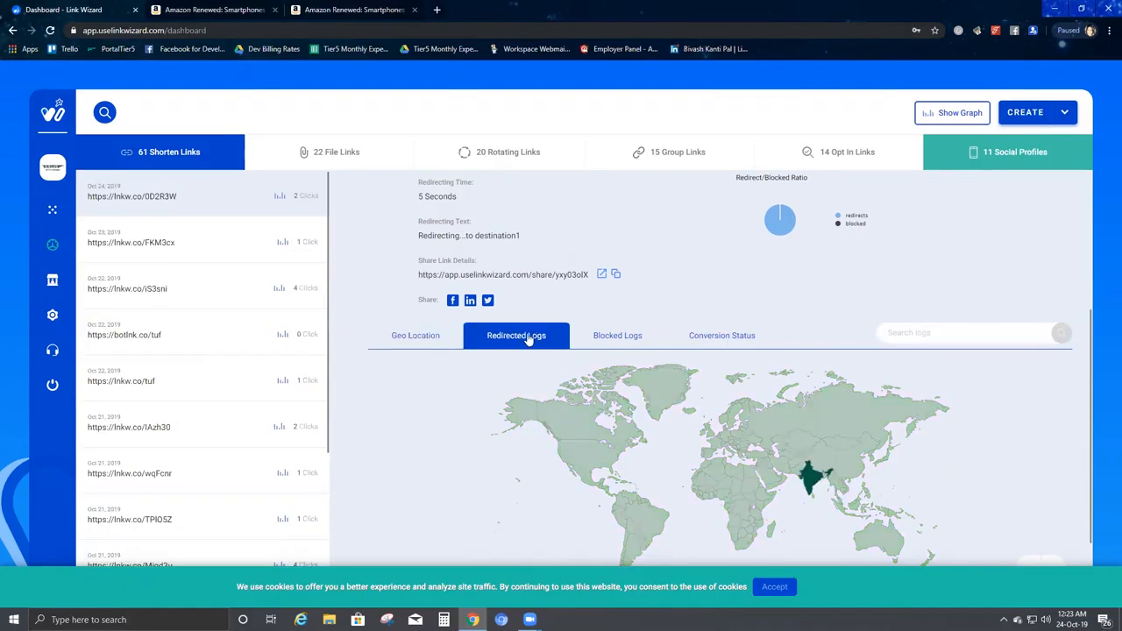
{"action": "left_click", "coordinate": [614, 334]}
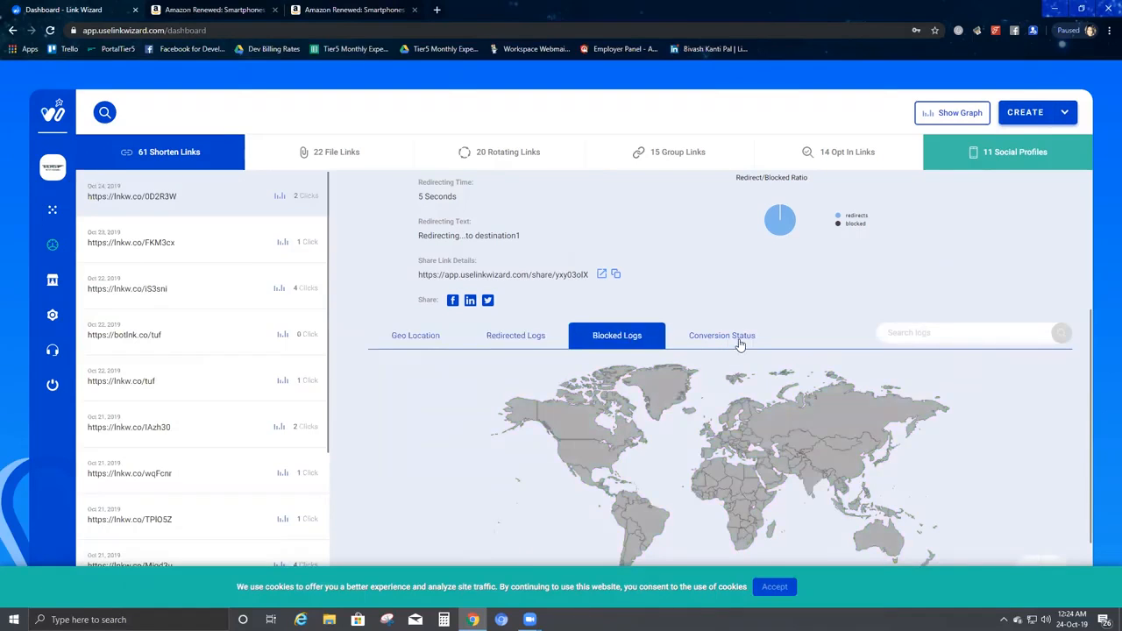
{"action": "left_click", "coordinate": [739, 335]}
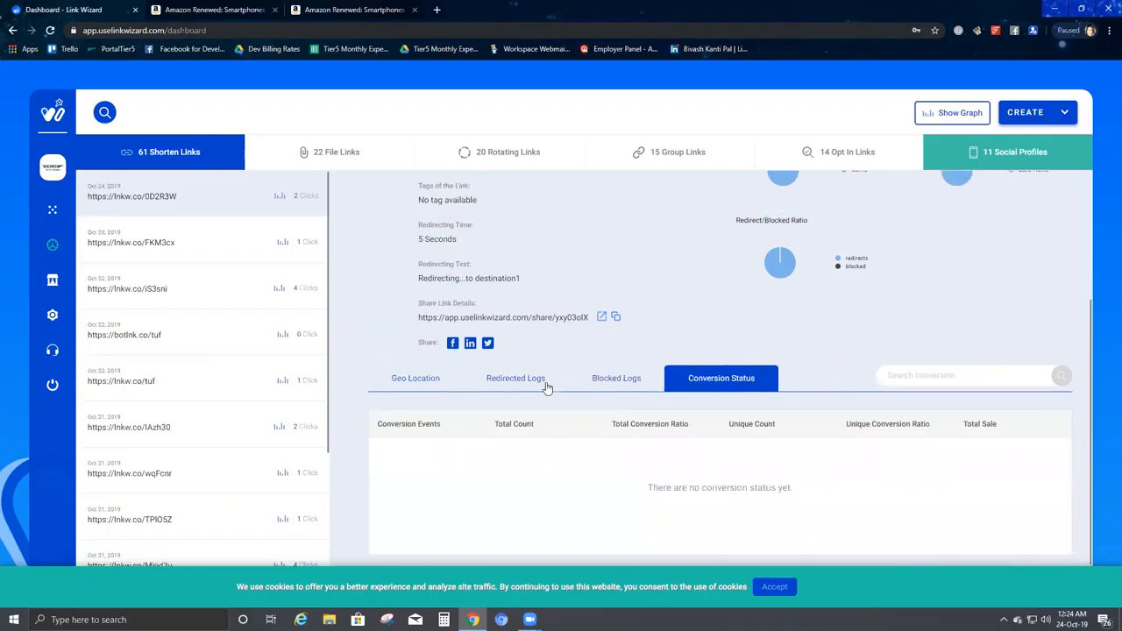
{"action": "left_click", "coordinate": [412, 381]}
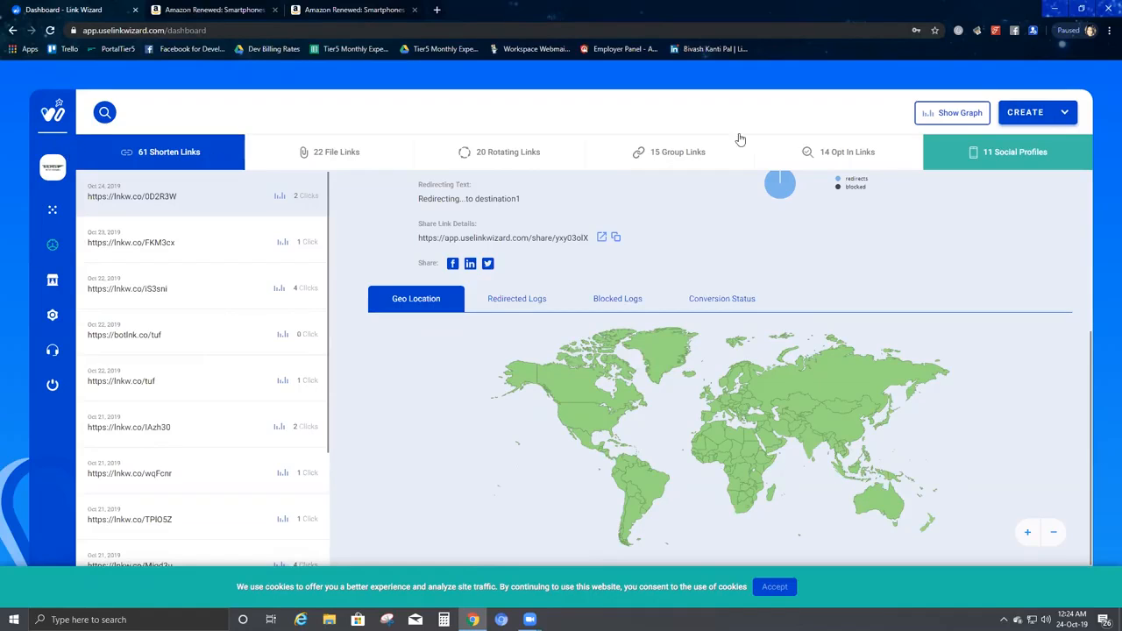
Show the list of link types available for creation.
{"action": "left_click", "coordinate": [1063, 114]}
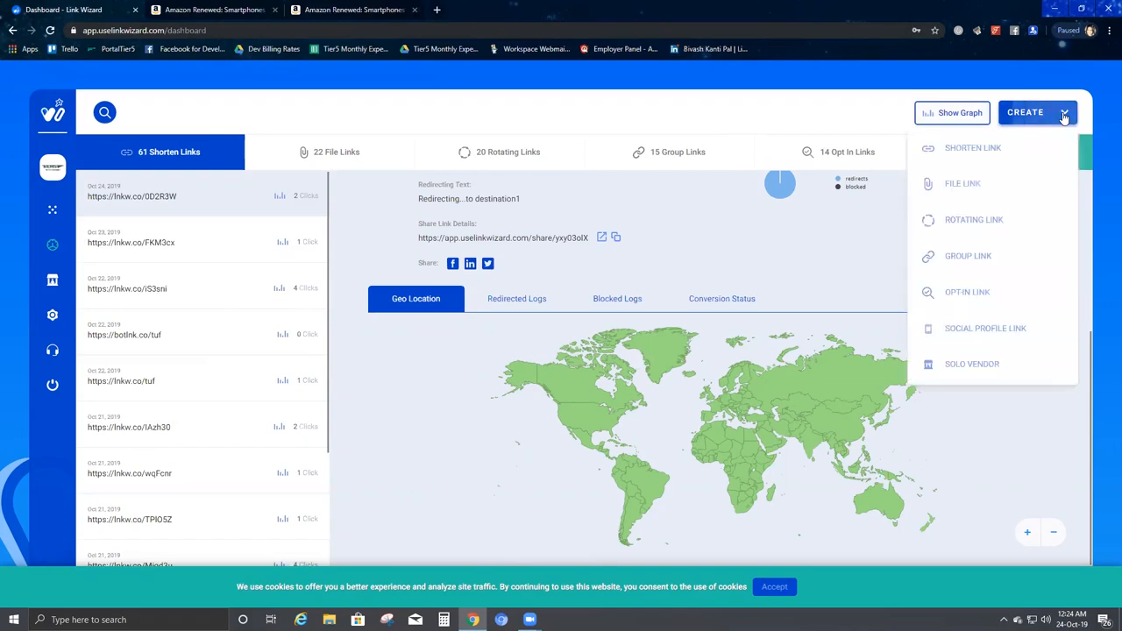